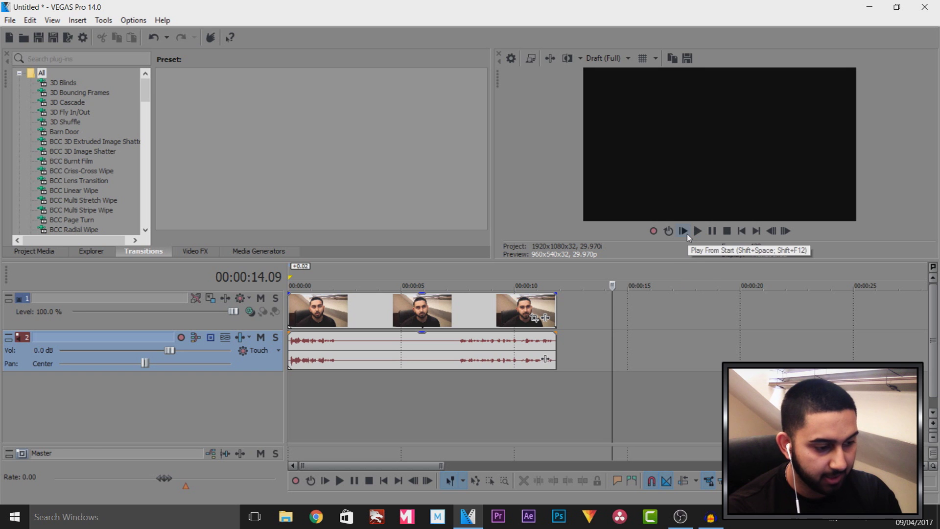
- Play through the webcam clip to review the footage, resuming from about 7 seconds
{"action": "left_click", "coordinate": [687, 234]}
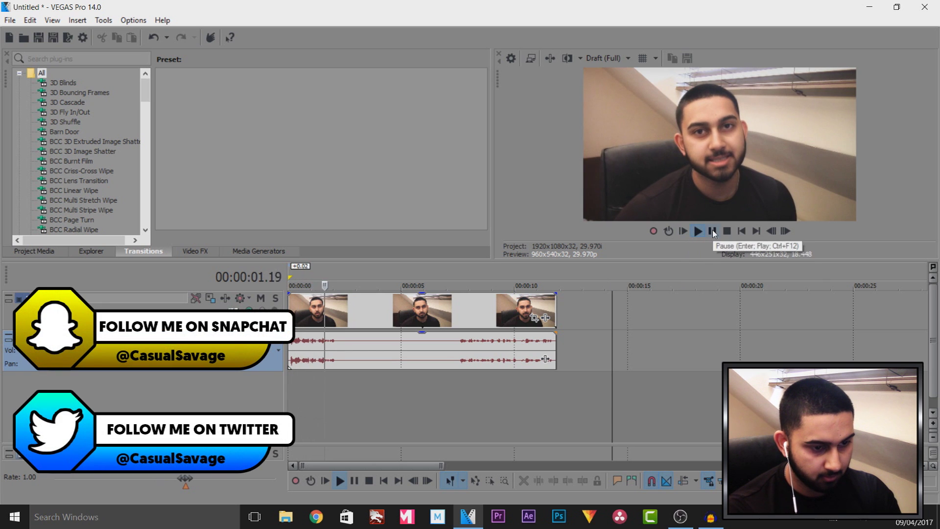
{"action": "left_click", "coordinate": [712, 230]}
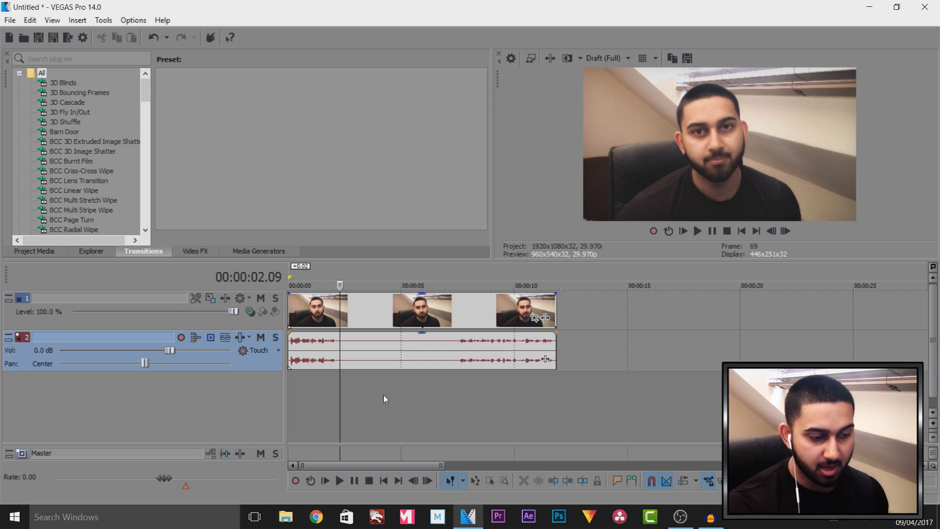
{"action": "left_click", "coordinate": [363, 397]}
{"action": "left_click_drag", "start_coordinate": [371, 397], "coordinate": [456, 406]}
{"action": "key", "text": "space"}
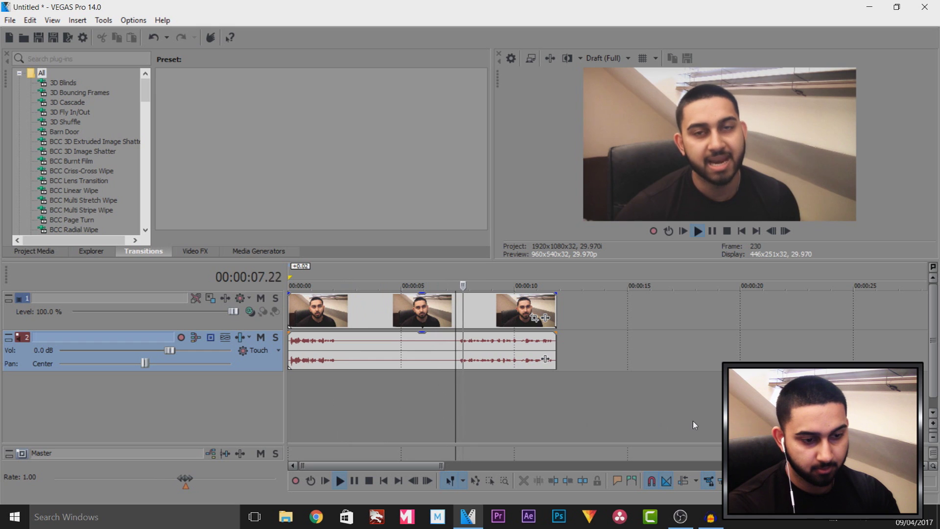
{"action": "left_click", "coordinate": [713, 234]}
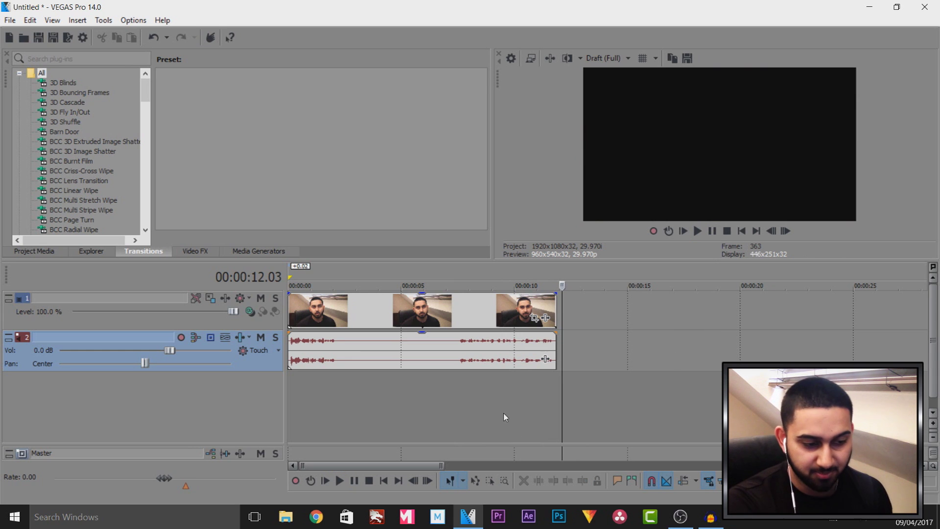
- Zoom the timeline and play the webcam clip up to the freeze moment at 00:00:02.04
{"action": "left_click", "coordinate": [460, 362]}
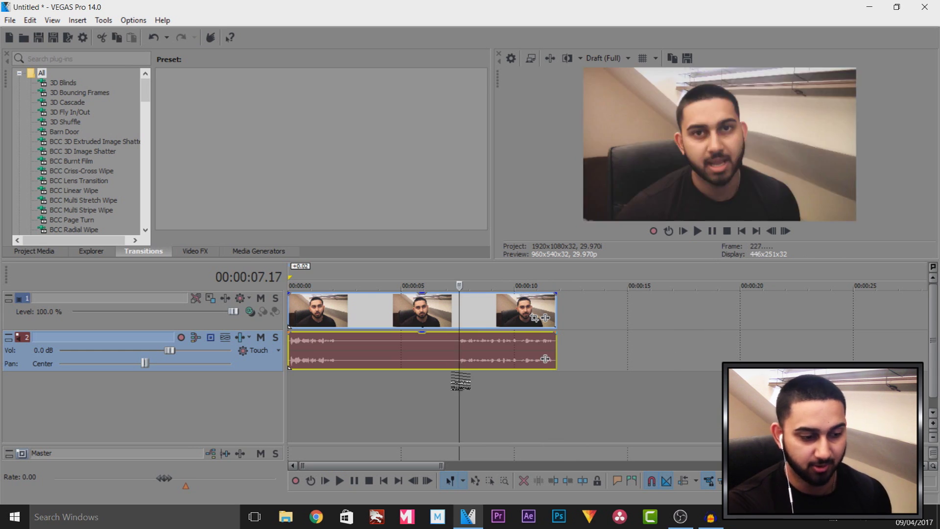
{"action": "key", "text": "Home"}
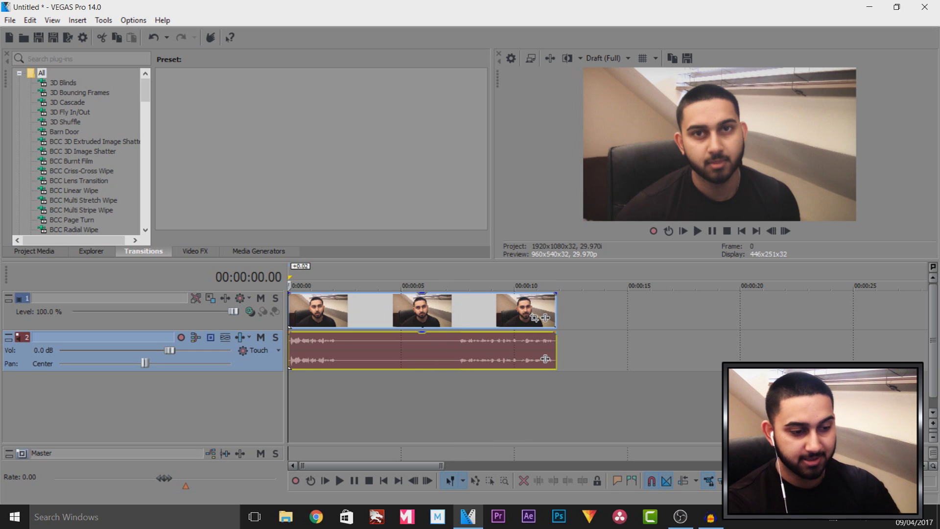
{"action": "scroll", "coordinate": [484, 394], "scroll_direction": "up", "scroll_amount": 3}
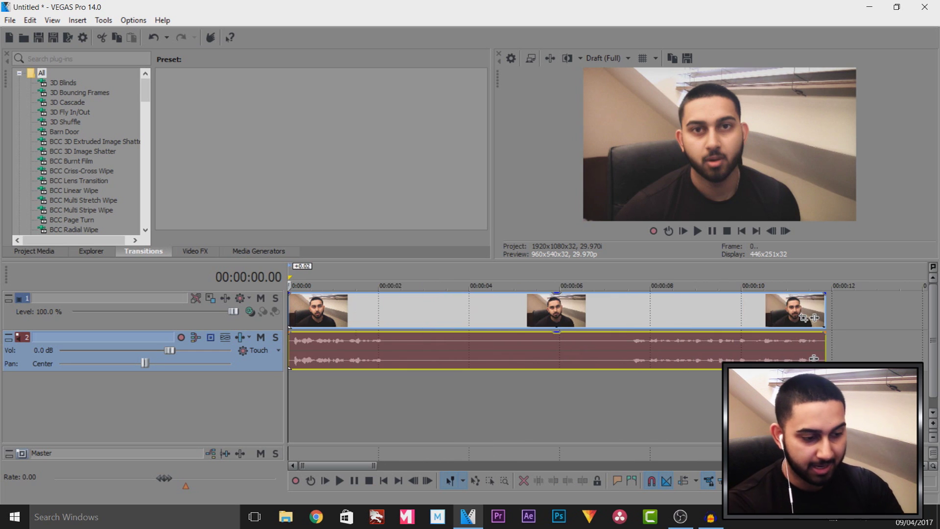
{"action": "left_click", "coordinate": [370, 355]}
{"action": "left_click", "coordinate": [376, 355]}
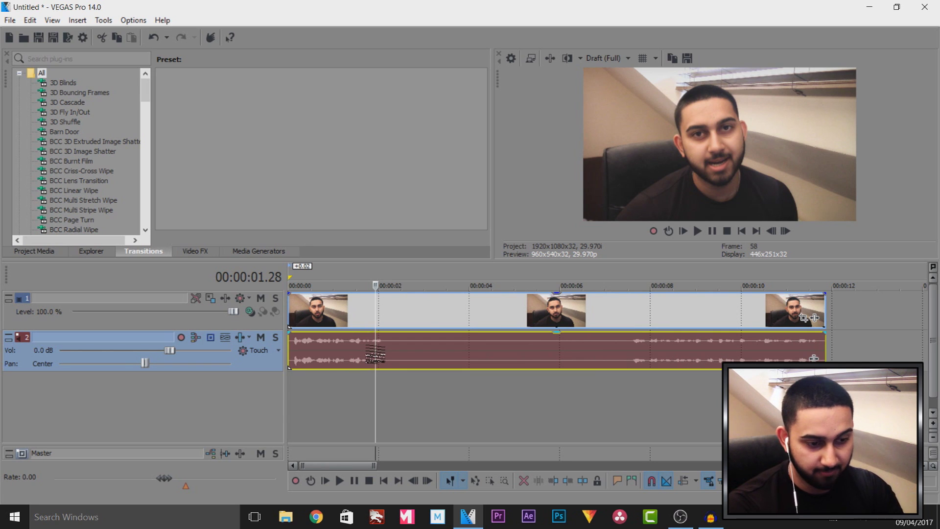
{"action": "left_click", "coordinate": [348, 397]}
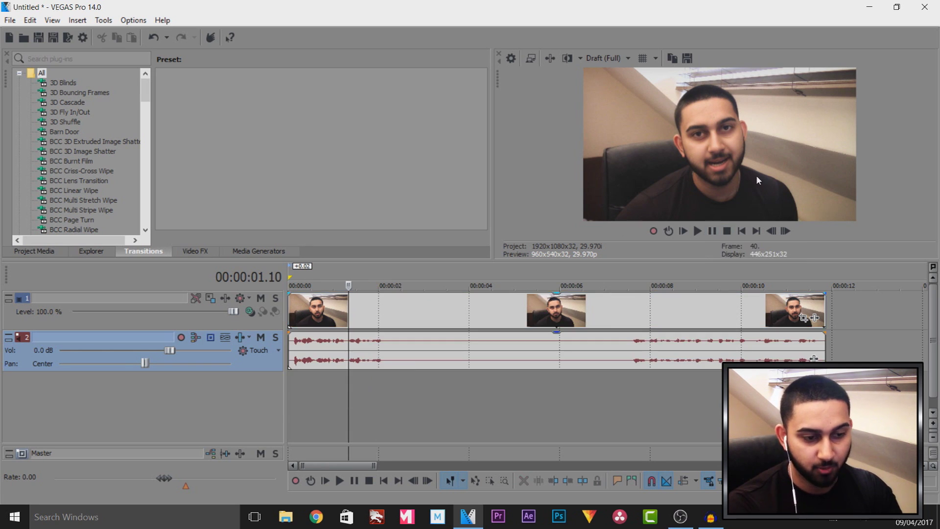
{"action": "left_click", "coordinate": [712, 232]}
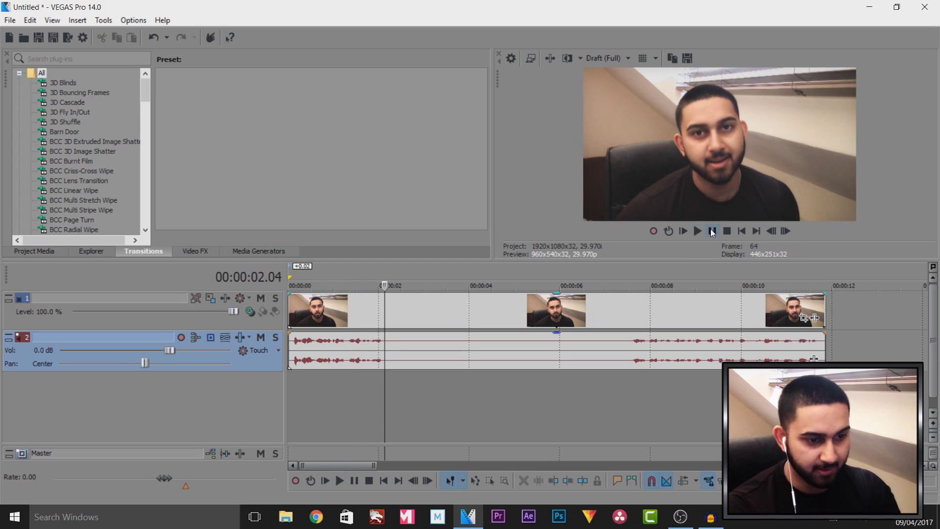
- Split the webcam clip at 00:00:02.04 and drag the remainder later
{"action": "scroll", "coordinate": [603, 313], "scroll_direction": "up", "scroll_amount": 10}
{"action": "left_click", "coordinate": [602, 313]}
{"action": "key", "text": "s"}
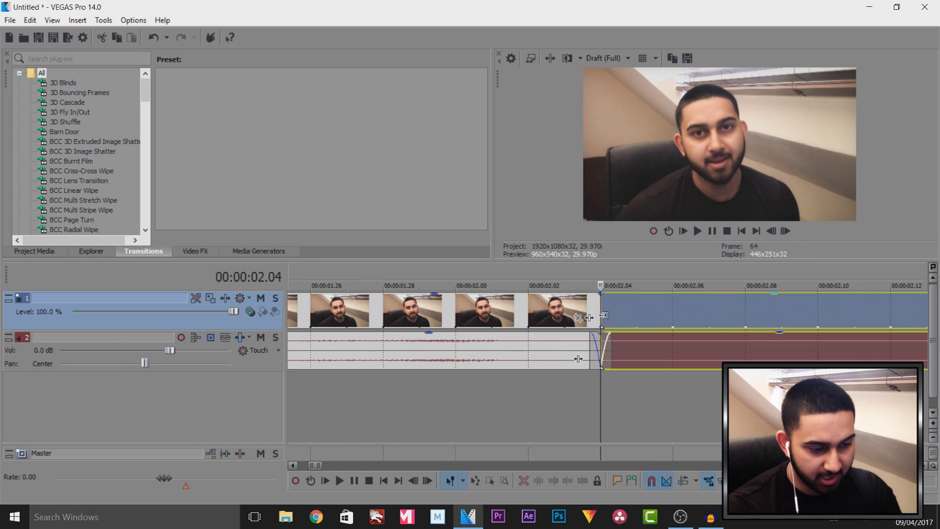
{"action": "scroll", "coordinate": [602, 314], "scroll_direction": "down", "scroll_amount": 10}
{"action": "left_click_drag", "start_coordinate": [438, 316], "coordinate": [801, 313]}
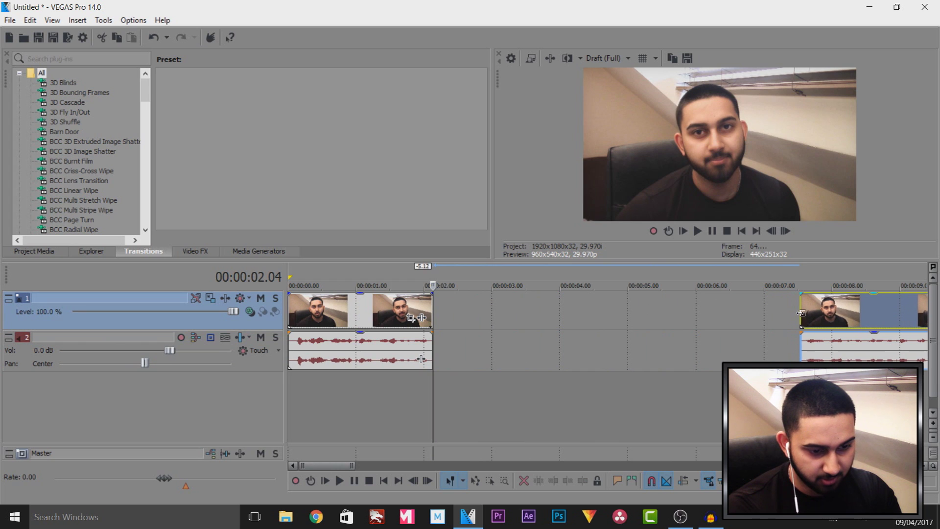
- Push the second part out to about 13 seconds and step back one frame from the split
{"action": "left_click", "coordinate": [801, 313]}
{"action": "scroll", "coordinate": [801, 314], "scroll_direction": "down", "scroll_amount": 4}
{"action": "left_click_drag", "start_coordinate": [446, 318], "coordinate": [545, 318]}
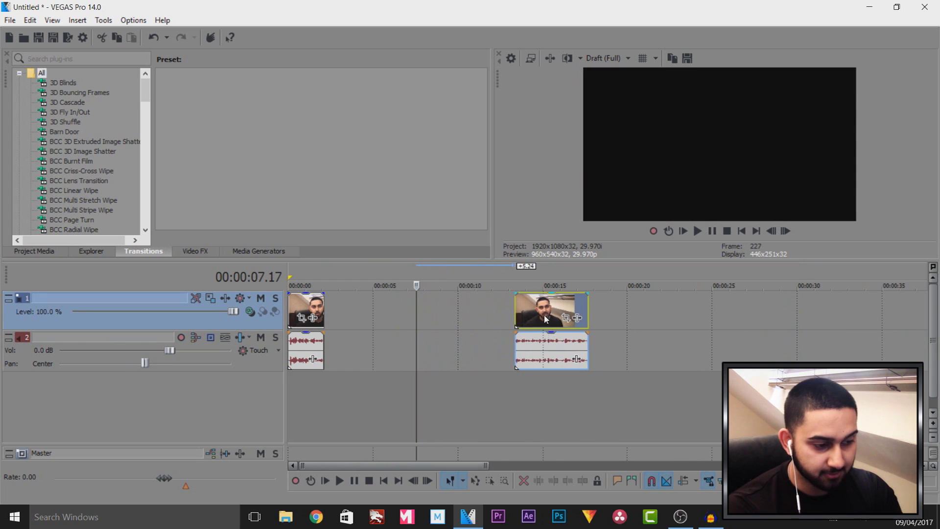
{"action": "key", "text": "ctrl+z"}
{"action": "key", "text": "ctrl+z"}
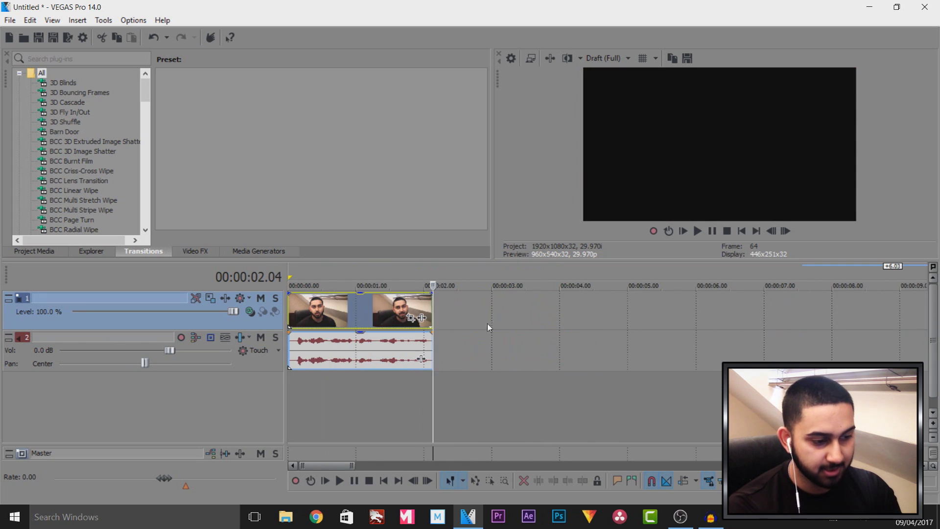
{"action": "scroll", "coordinate": [487, 324], "scroll_direction": "up", "scroll_amount": 2}
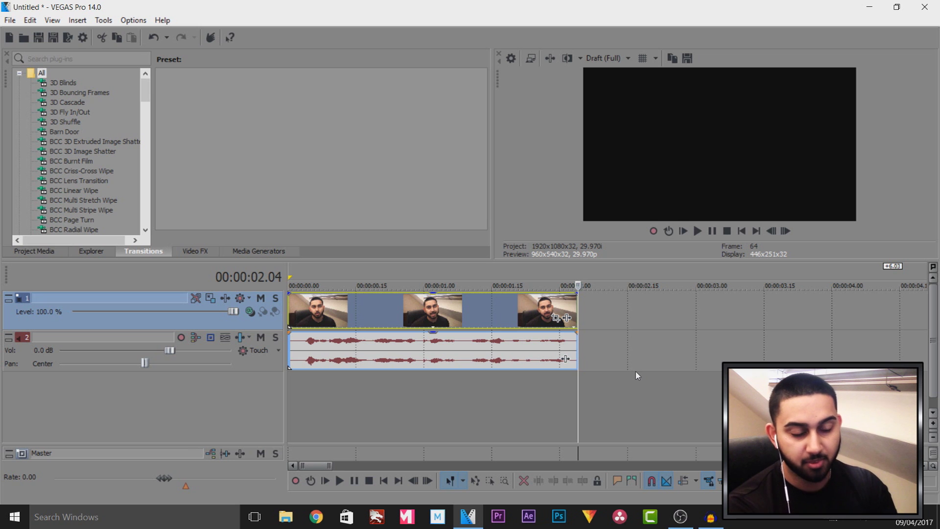
{"action": "key", "text": "Left"}
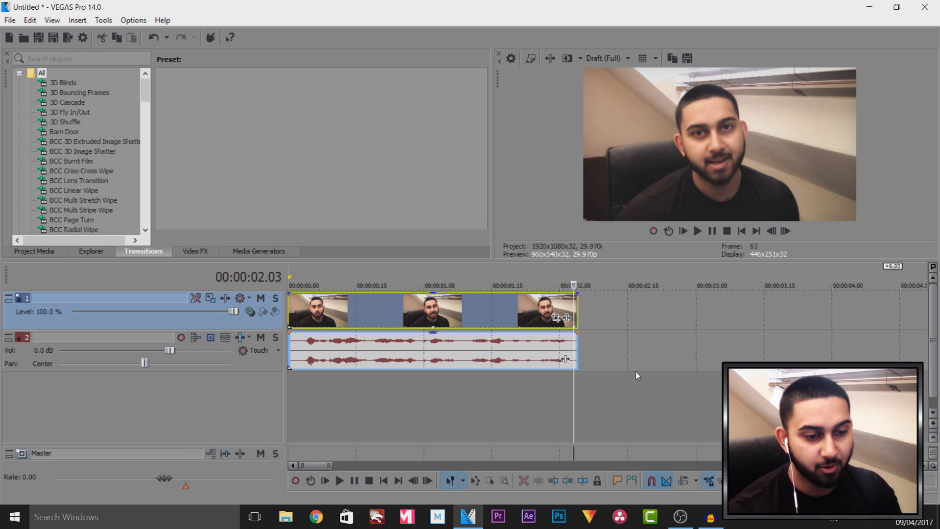
{"action": "left_click", "coordinate": [596, 61]}
- Set preview quality to Best (Full) and add Image1.jpg on a new top track at 2 seconds
{"action": "mouse_move", "coordinate": [645, 120]}
{"action": "left_click", "coordinate": [671, 129]}
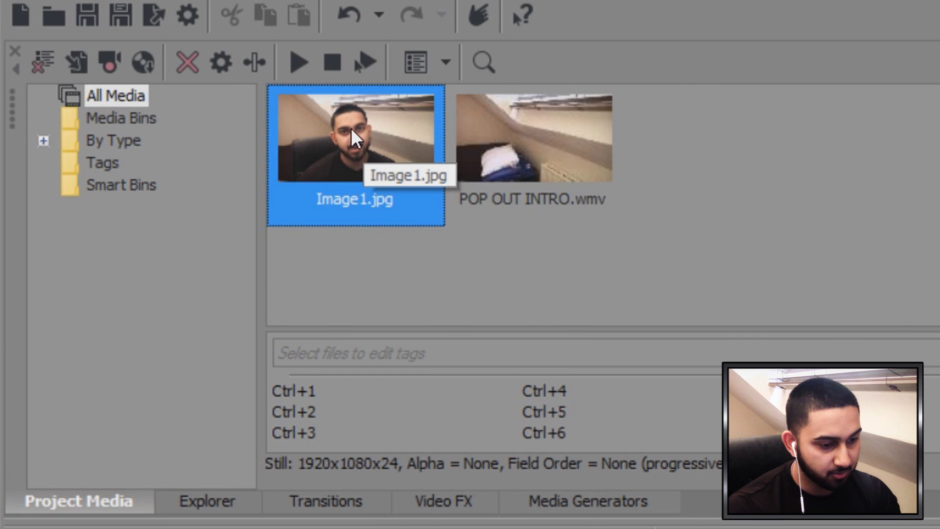
{"action": "left_click_drag", "start_coordinate": [351, 127], "coordinate": [824, 246]}
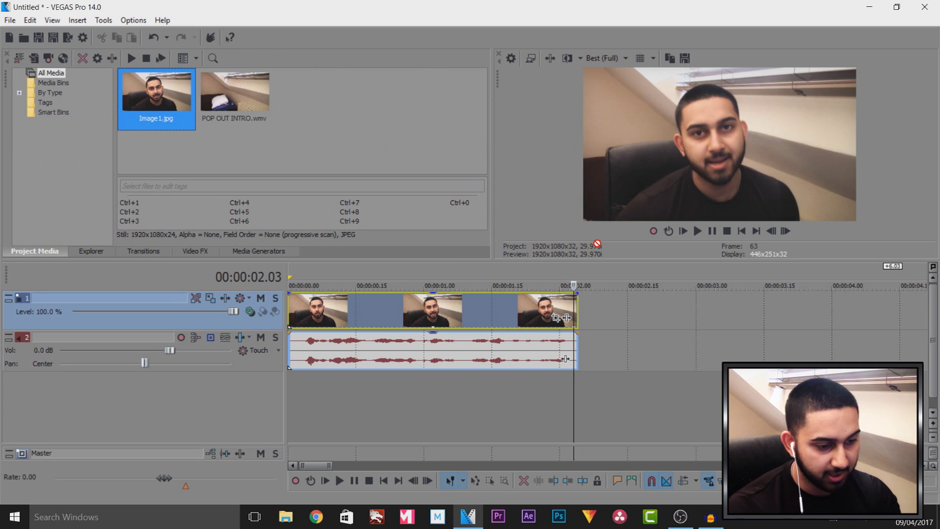
{"action": "left_click_drag", "start_coordinate": [597, 243], "coordinate": [577, 299]}
- Paste a copy of Image1.jpg onto track 2 and select the top-track image event
{"action": "scroll", "coordinate": [553, 310], "scroll_direction": "down", "scroll_amount": 5}
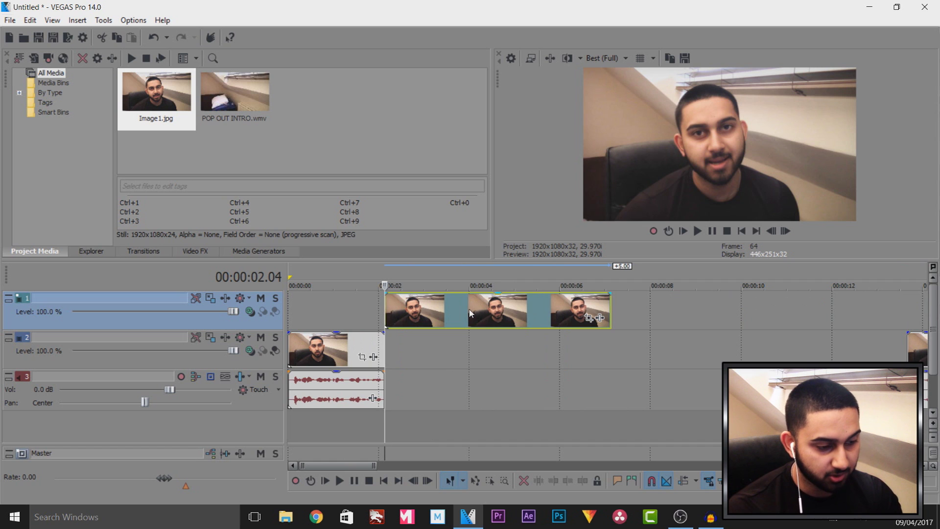
{"action": "left_click", "coordinate": [389, 351]}
{"action": "key", "text": "ctrl+v"}
{"action": "scroll", "coordinate": [524, 366], "scroll_direction": "up", "scroll_amount": 3}
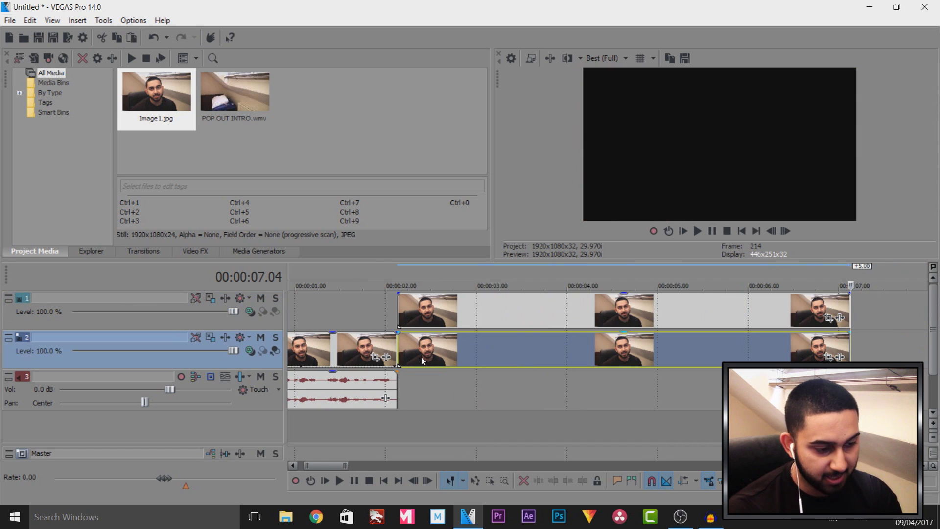
{"action": "left_click", "coordinate": [402, 357]}
{"action": "left_click", "coordinate": [404, 309]}
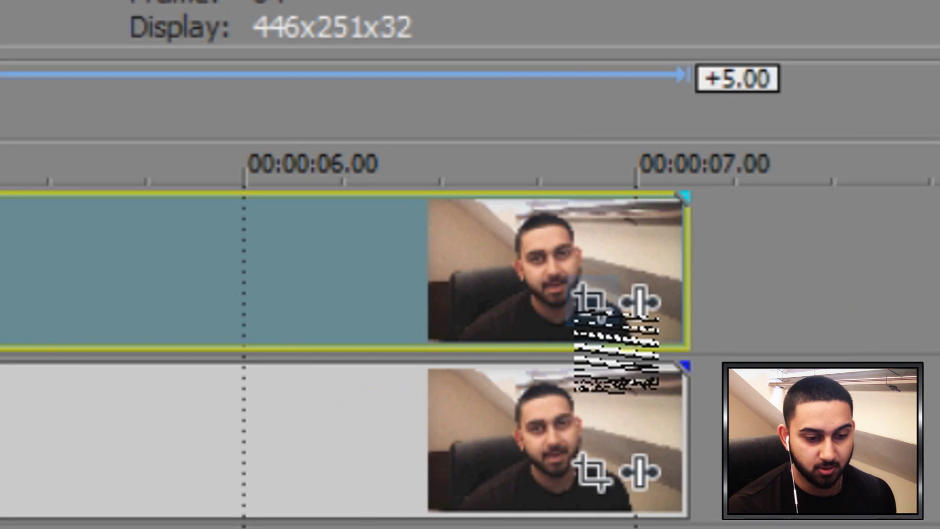
- In the maximized Pan/Crop window, enable Mask and trace a closed anchor path around the head and shoulders
{"action": "left_click", "coordinate": [592, 299]}
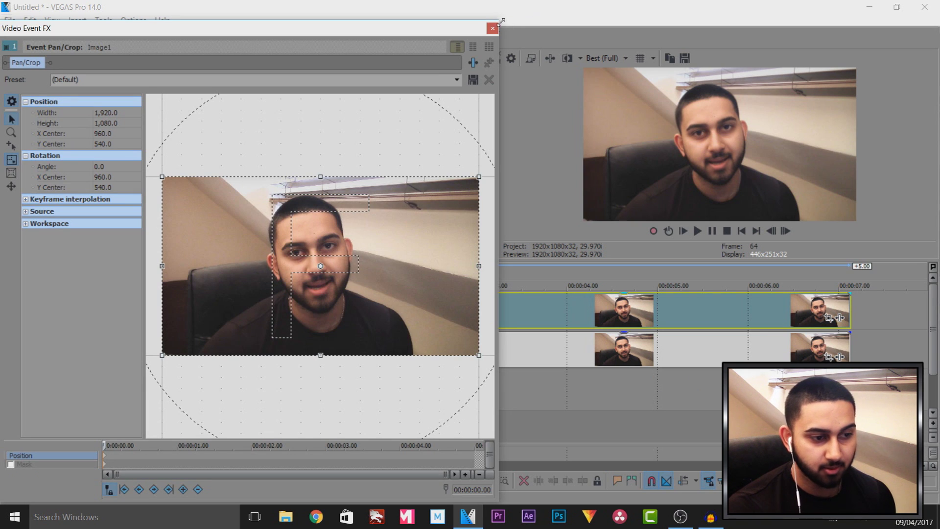
{"action": "left_click_drag", "start_coordinate": [500, 23], "coordinate": [937, 2]}
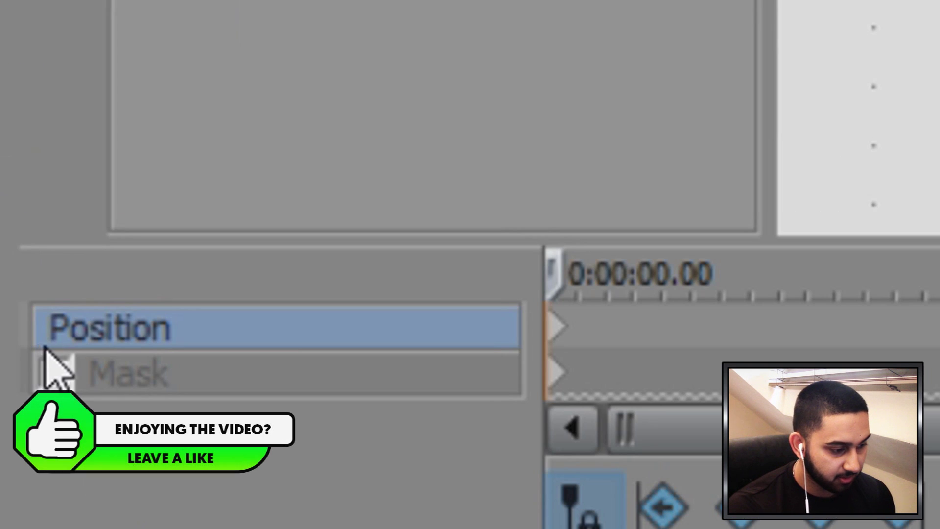
{"action": "left_click", "coordinate": [53, 372]}
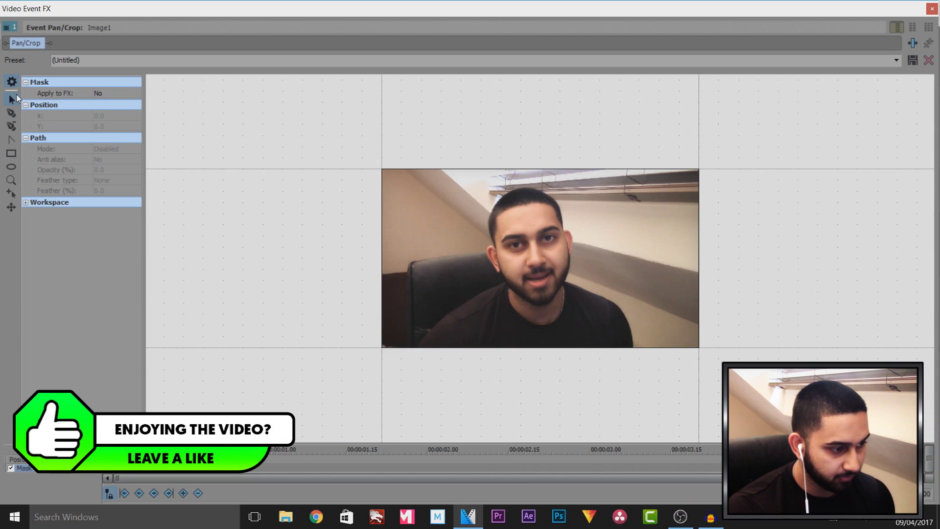
{"action": "scroll", "coordinate": [552, 279], "scroll_direction": "up", "scroll_amount": 3}
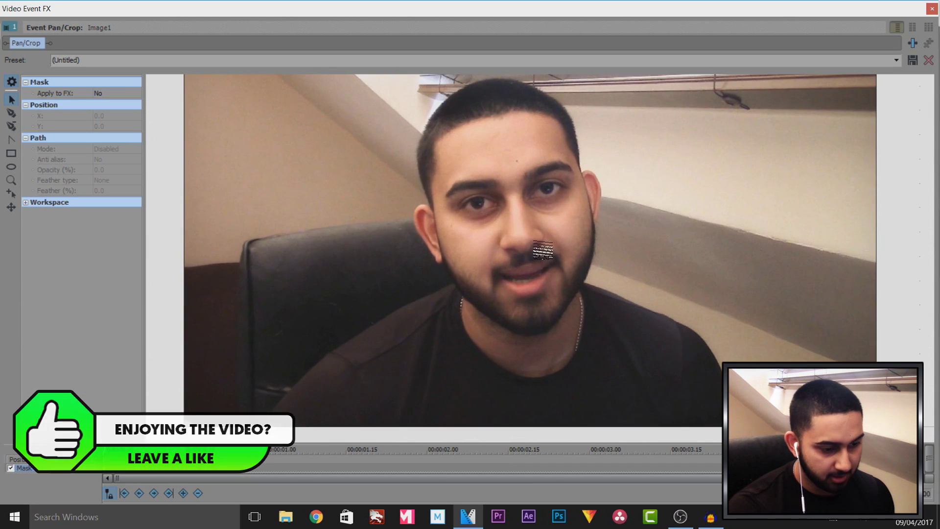
{"action": "scroll", "coordinate": [542, 244], "scroll_direction": "down", "scroll_amount": 2}
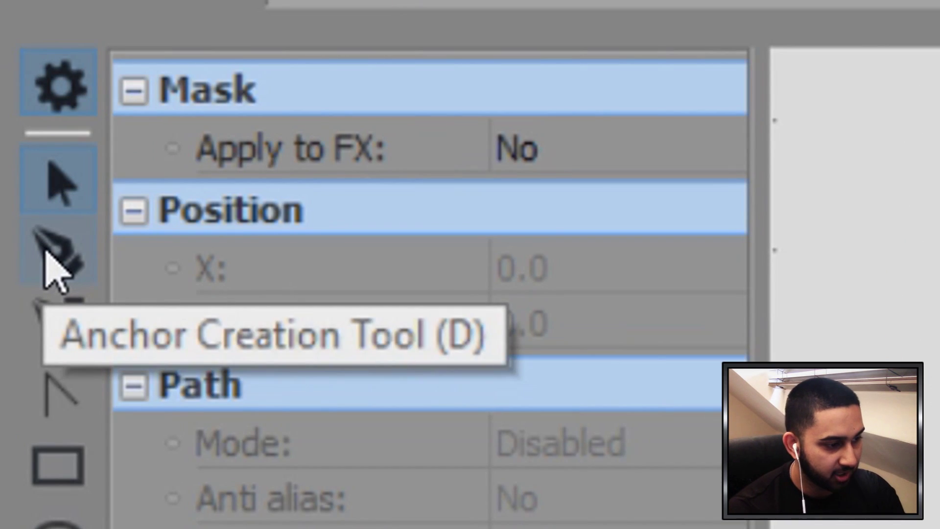
{"action": "left_click", "coordinate": [47, 250]}
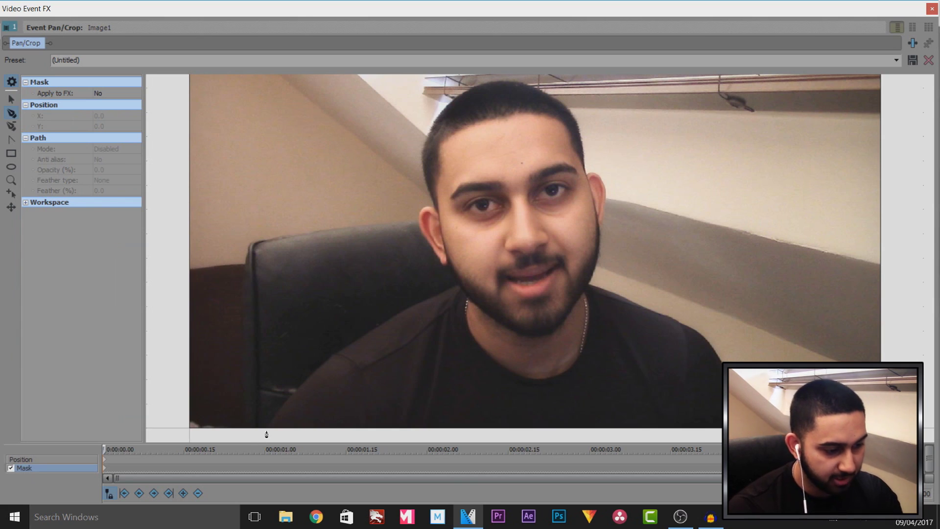
{"action": "left_click", "coordinate": [267, 433]}
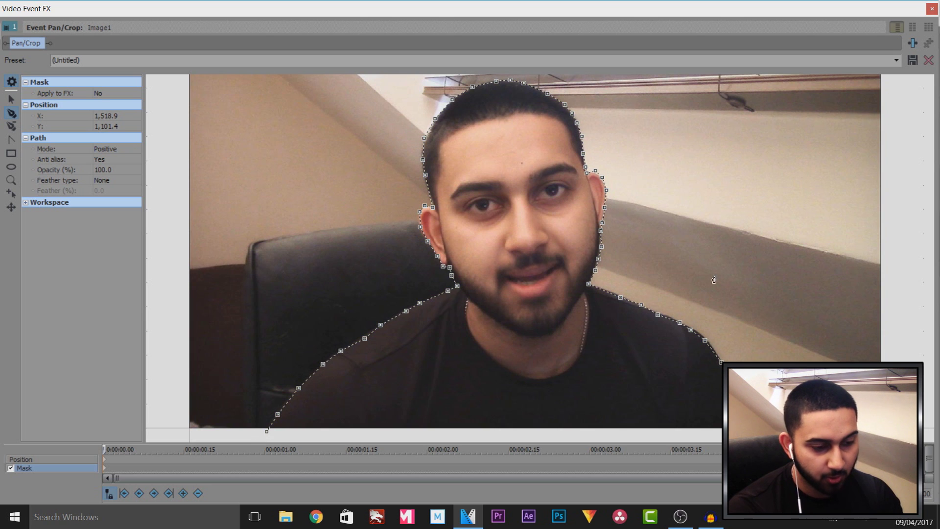
{"action": "left_click", "coordinate": [267, 433]}
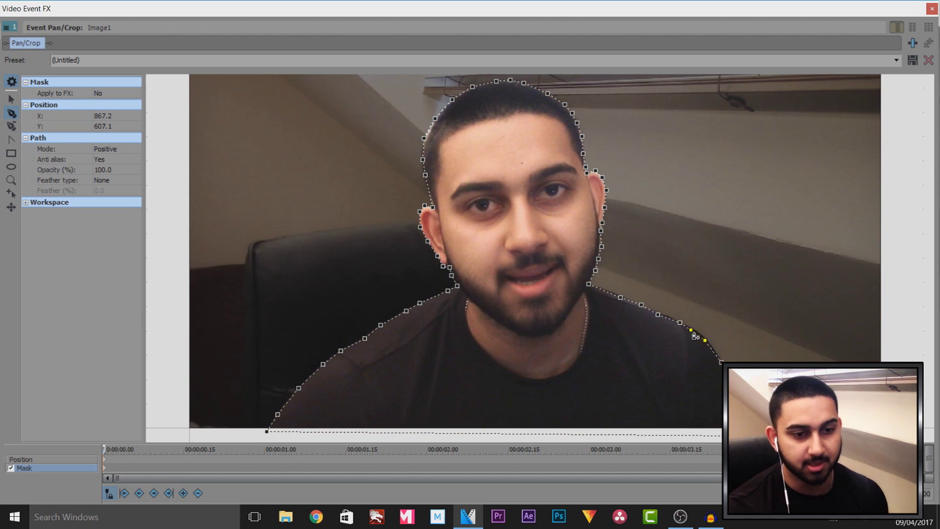
- Mute track 2 to inspect the cut-out and switch to the Normal Edit tool
{"action": "left_click", "coordinate": [932, 9]}
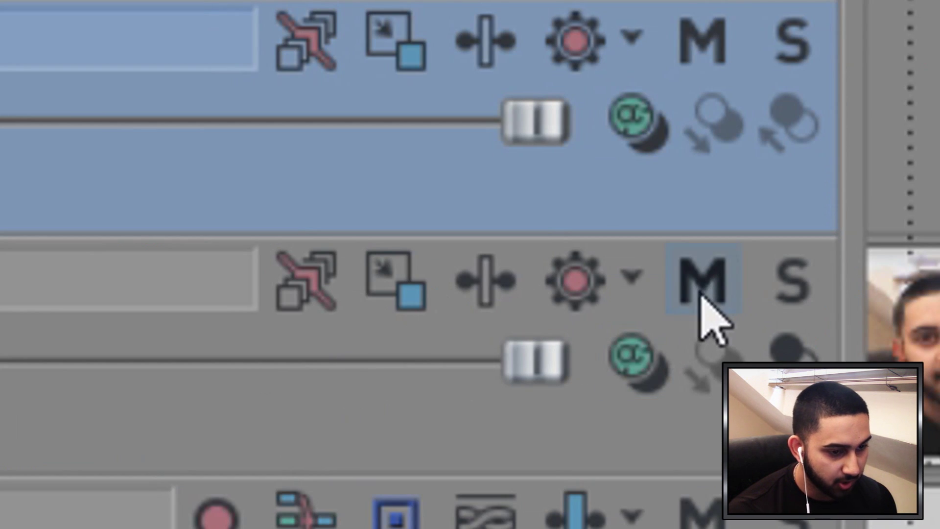
{"action": "left_click", "coordinate": [261, 338]}
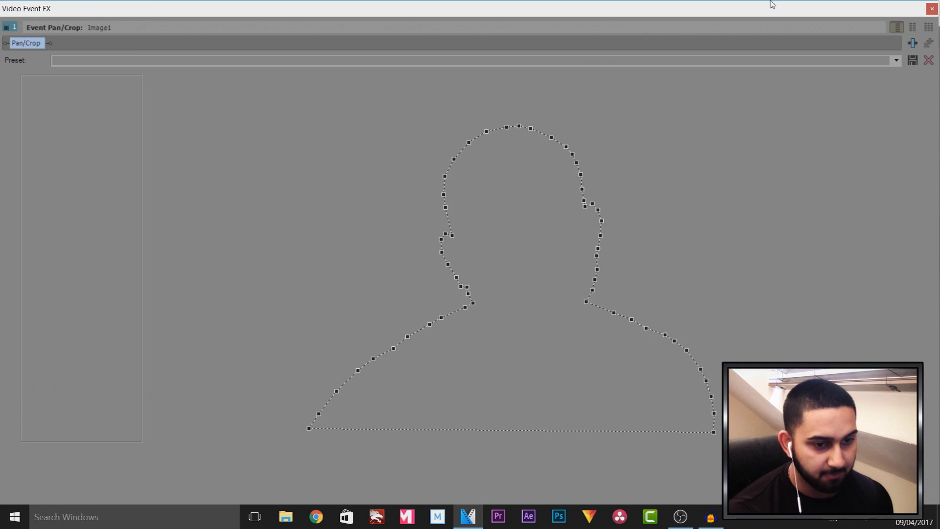
{"action": "left_click_drag", "start_coordinate": [770, 3], "coordinate": [472, 27]}
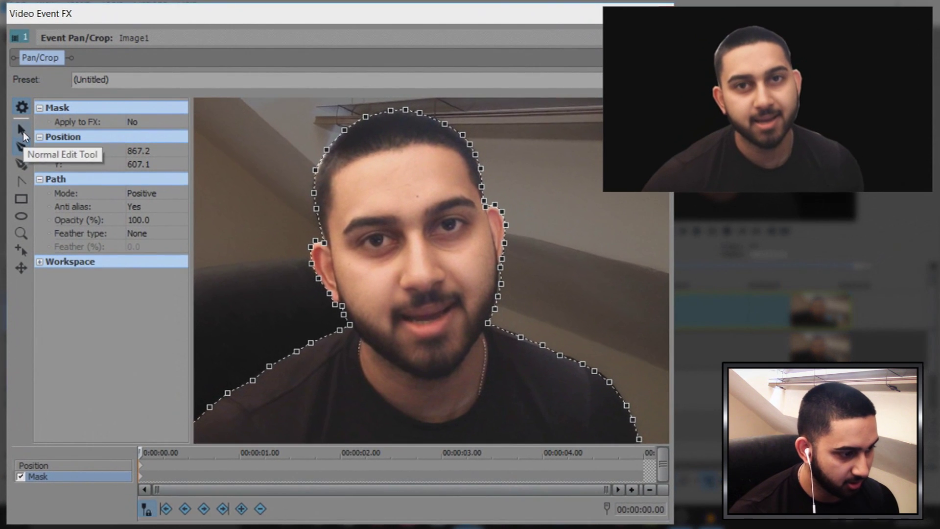
{"action": "left_click", "coordinate": [23, 131]}
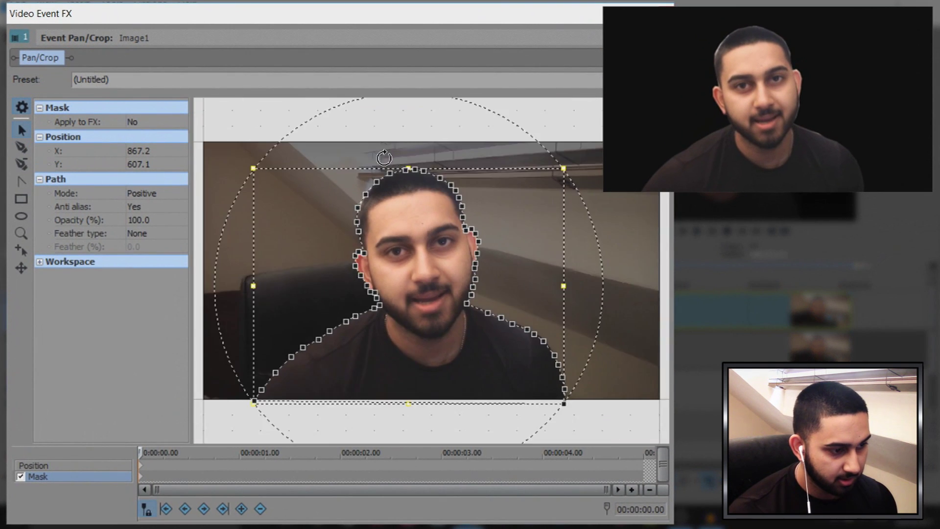
- Drag the mask vertices onto the hairline along the top of the head
{"action": "scroll", "coordinate": [303, 153], "scroll_direction": "up", "scroll_amount": 6}
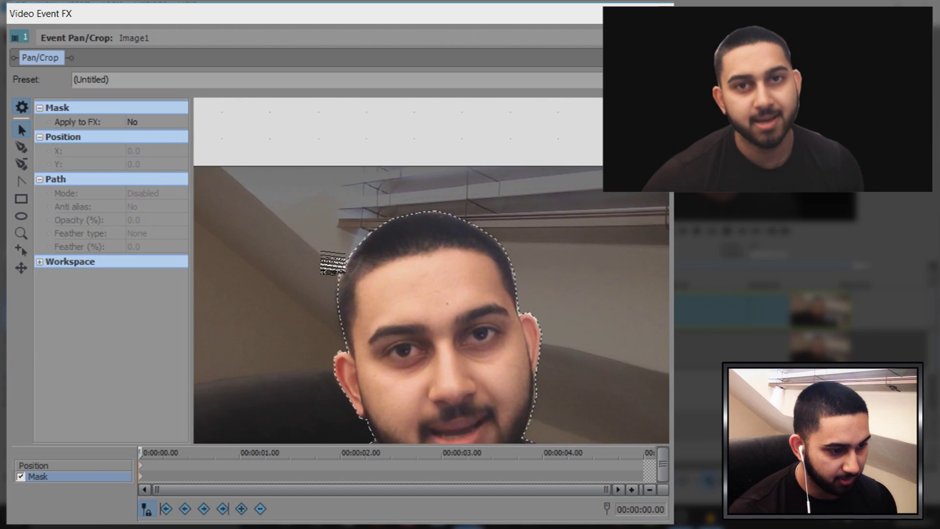
{"action": "scroll", "coordinate": [259, 269], "scroll_direction": "up", "scroll_amount": 6}
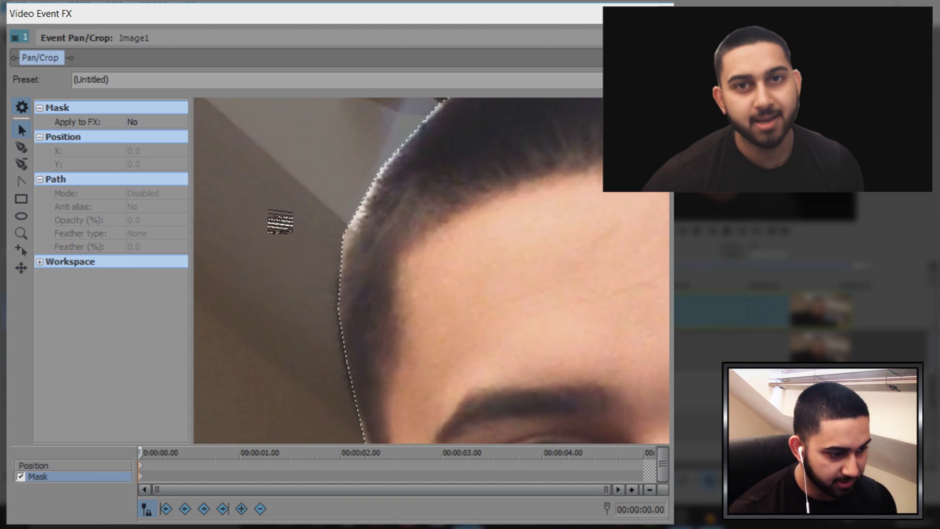
{"action": "left_click", "coordinate": [372, 291]}
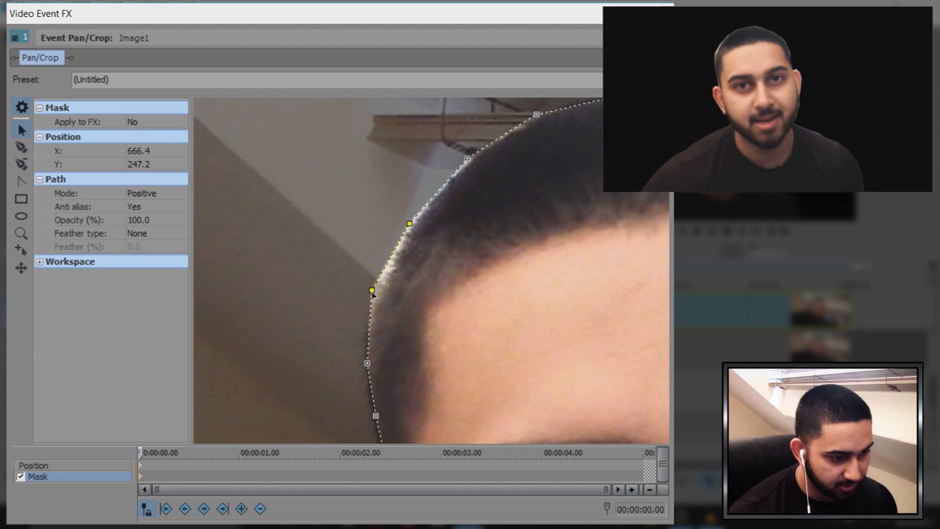
{"action": "left_click_drag", "start_coordinate": [372, 291], "coordinate": [380, 297]}
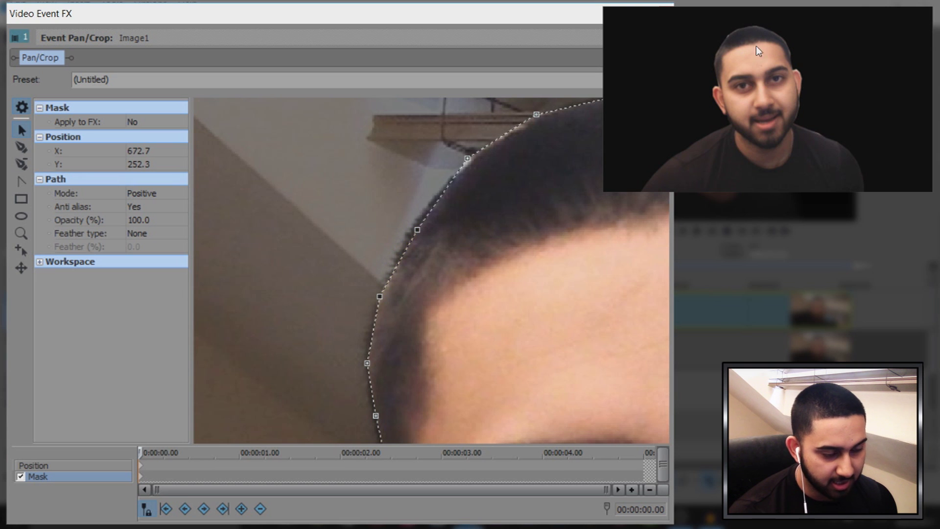
{"action": "left_click_drag", "start_coordinate": [348, 147], "coordinate": [256, 163]}
{"action": "left_click", "coordinate": [373, 179]}
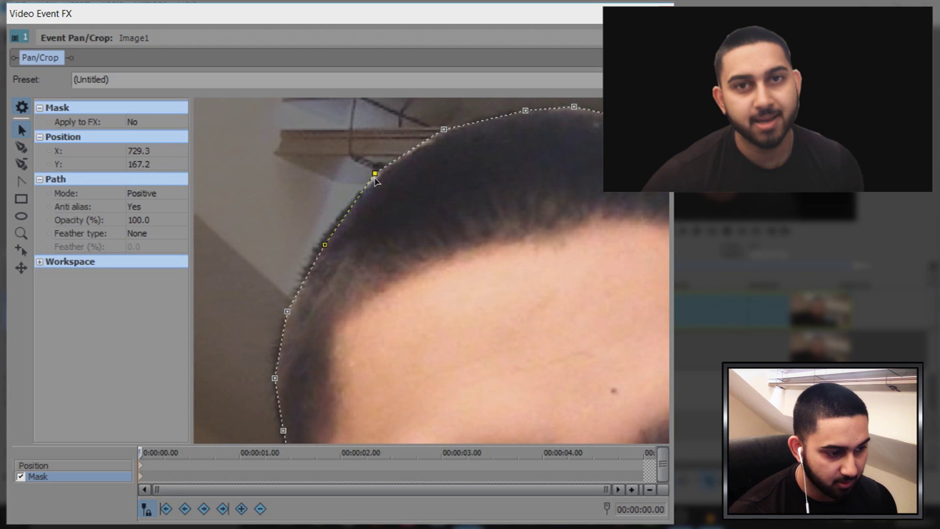
{"action": "left_click_drag", "start_coordinate": [373, 178], "coordinate": [372, 181]}
{"action": "left_click_drag", "start_coordinate": [444, 129], "coordinate": [442, 133]}
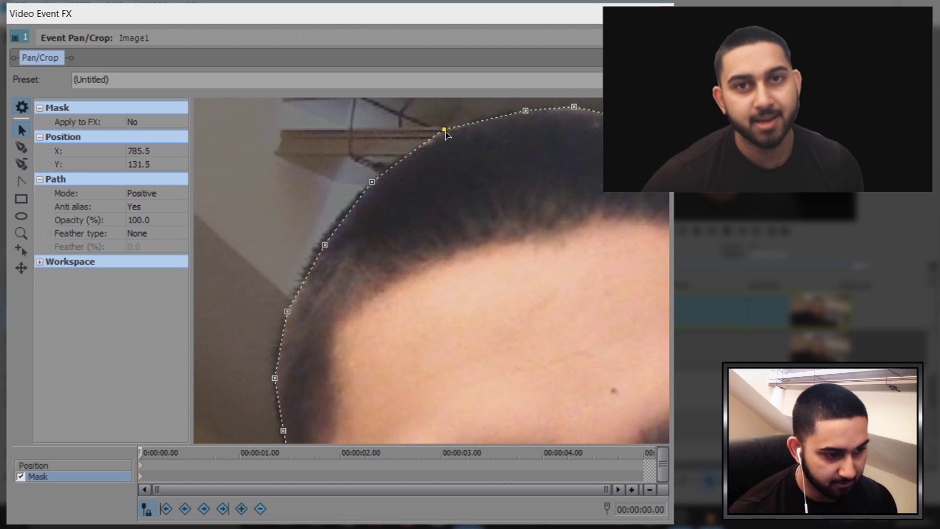
{"action": "left_click", "coordinate": [510, 120]}
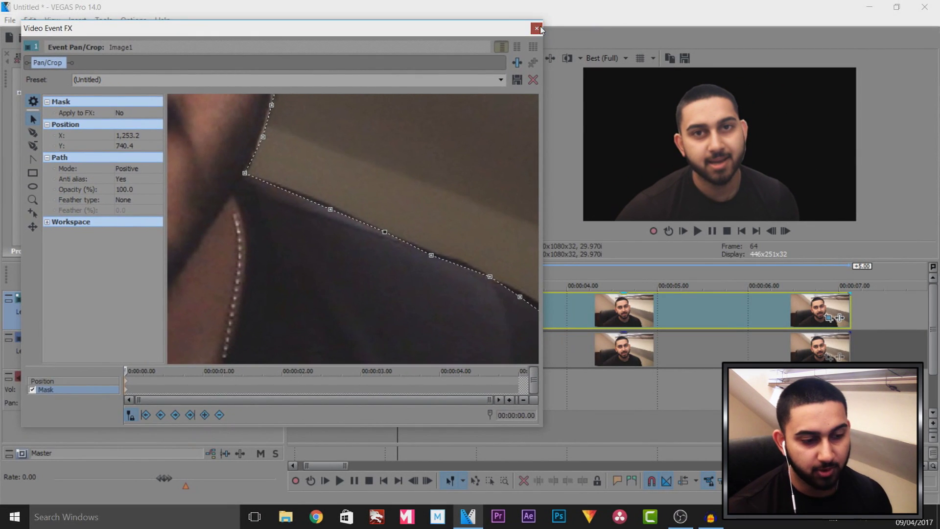
- Close Video Event FX, unmute track 2 and select its background event
{"action": "left_click", "coordinate": [541, 29]}
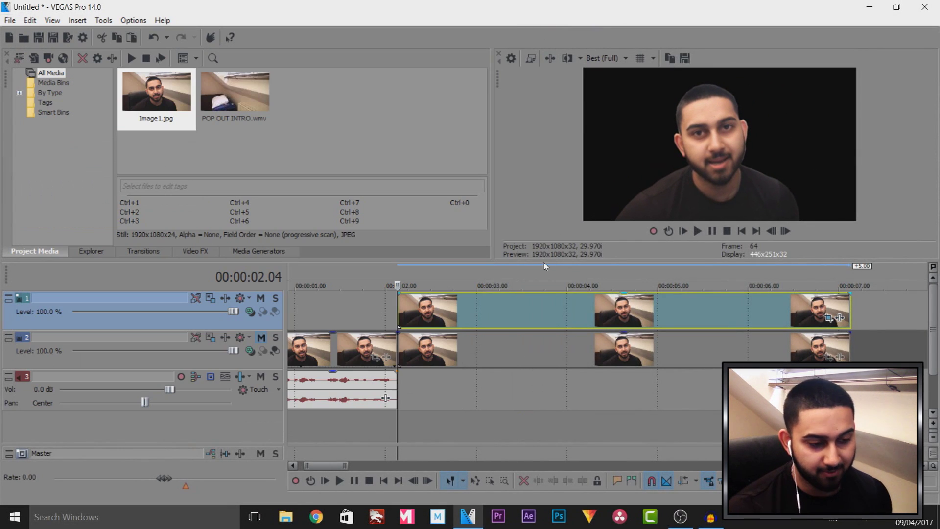
{"action": "left_click", "coordinate": [261, 339]}
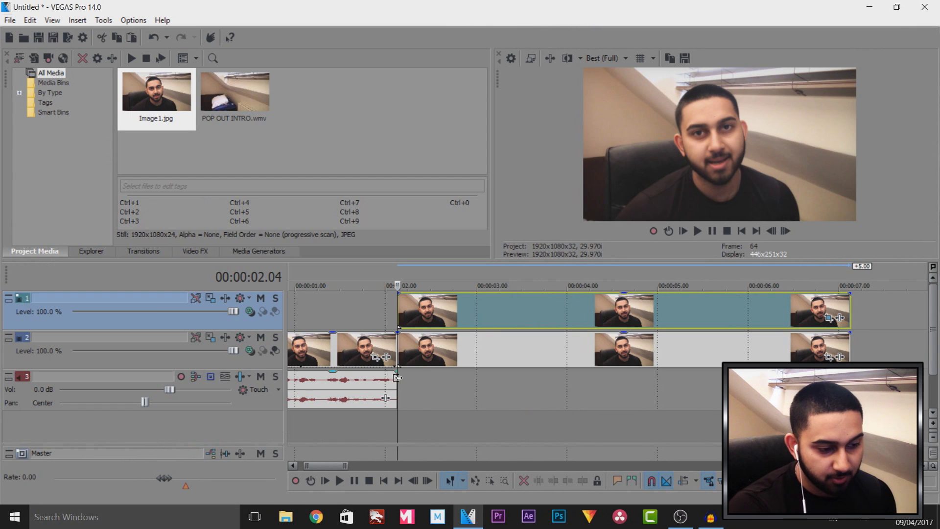
{"action": "left_click", "coordinate": [422, 361]}
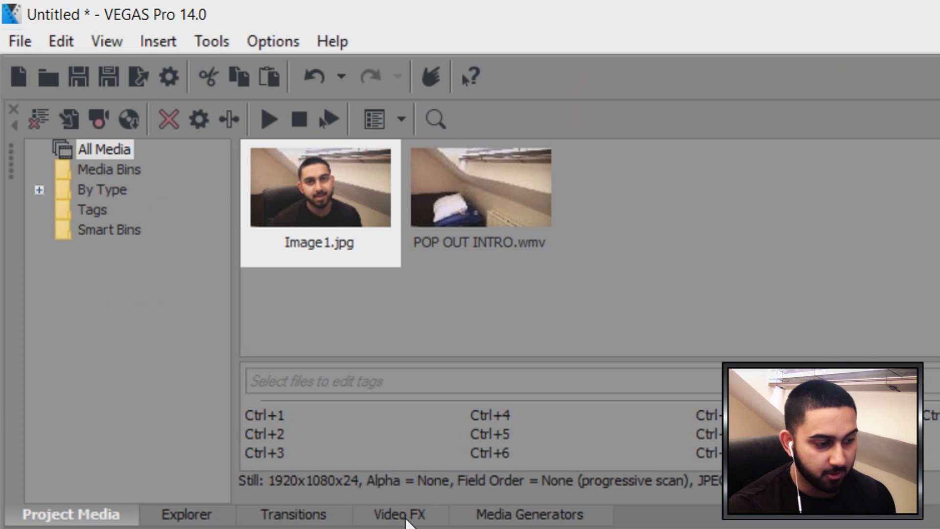
- Restore the Default Layout and apply Black and White to track 2's event
{"action": "left_click", "coordinate": [107, 41]}
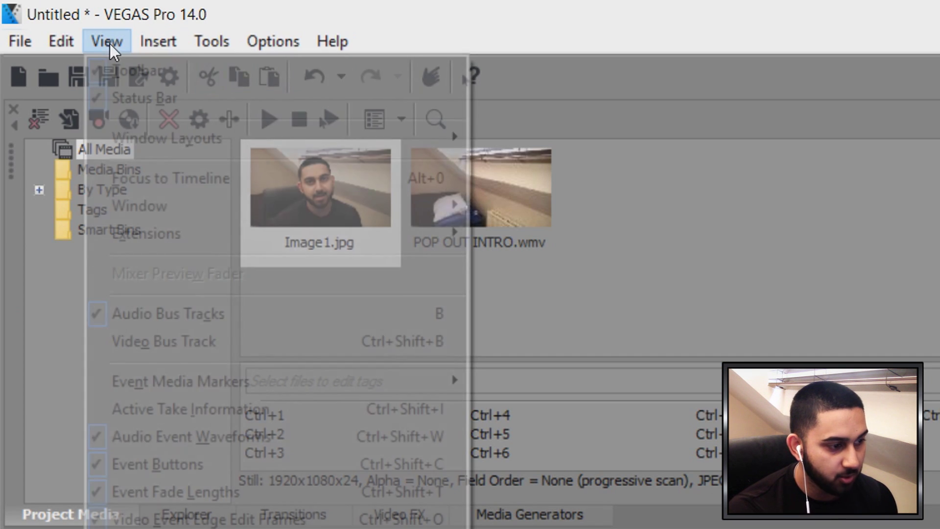
{"action": "mouse_move", "coordinate": [197, 148]}
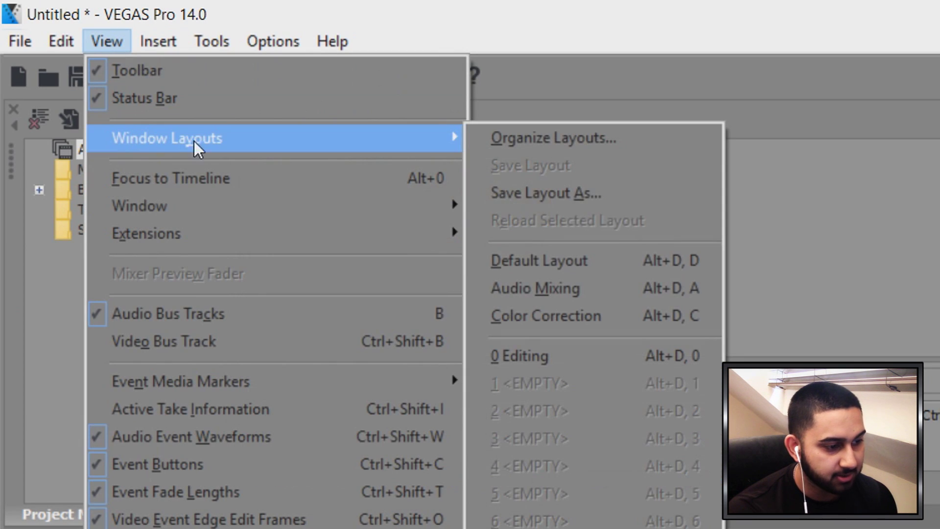
{"action": "left_click", "coordinate": [628, 265]}
{"action": "left_click_drag", "start_coordinate": [389, 174], "coordinate": [310, 290]}
{"action": "scroll", "coordinate": [310, 290], "scroll_direction": "up", "scroll_amount": 3}
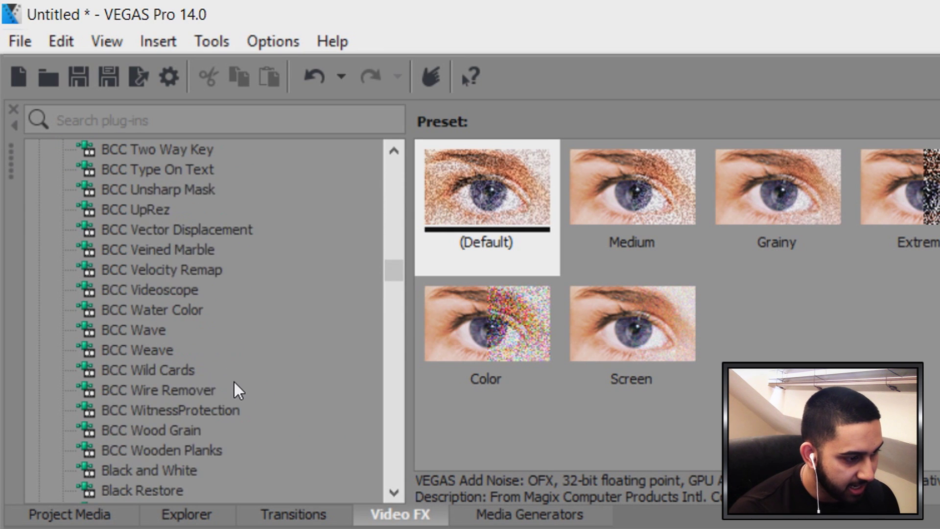
{"action": "scroll", "coordinate": [235, 389], "scroll_direction": "down", "scroll_amount": 4}
{"action": "left_click_drag", "start_coordinate": [157, 235], "coordinate": [486, 310]}
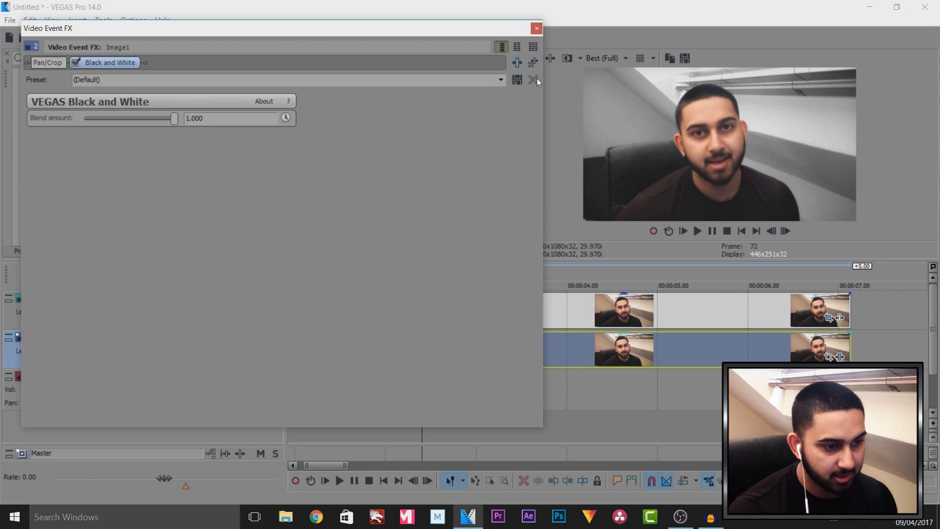
{"action": "left_click", "coordinate": [536, 28]}
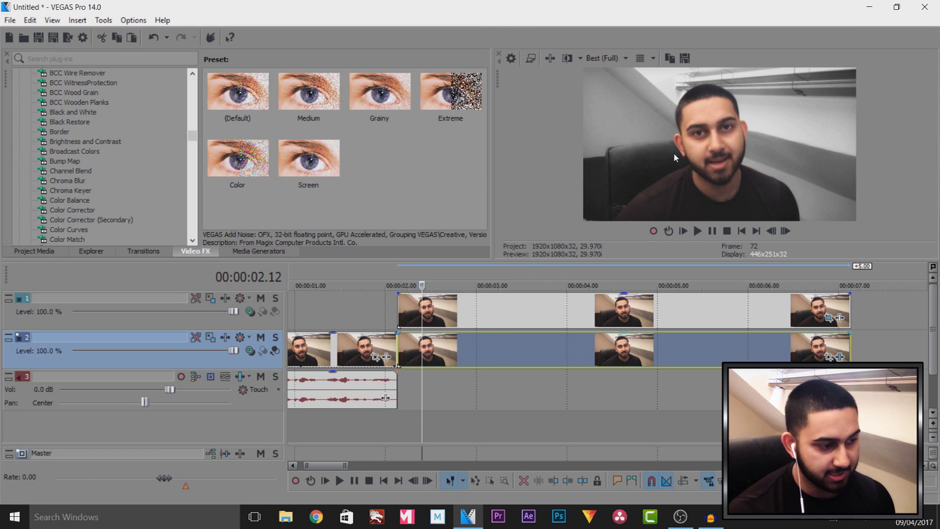
- Apply Gaussian Blur's Medium Blur preset to the same background event
{"action": "scroll", "coordinate": [107, 179], "scroll_direction": "down", "scroll_amount": 4}
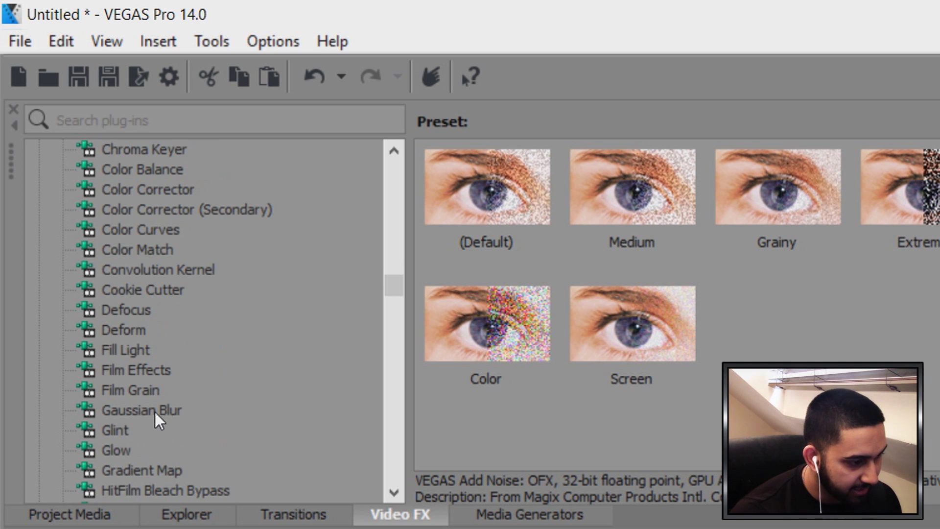
{"action": "left_click", "coordinate": [73, 200]}
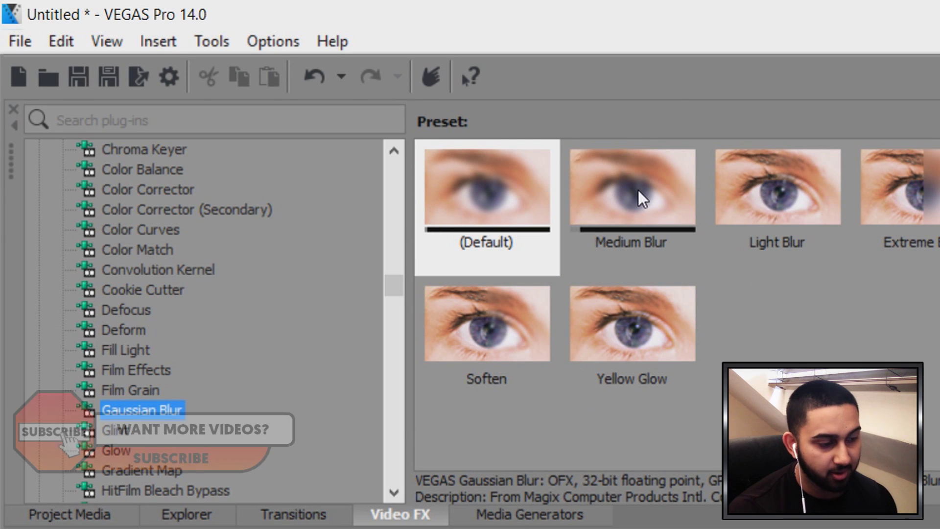
{"action": "left_click_drag", "start_coordinate": [640, 195], "coordinate": [769, 322]}
{"action": "left_click_drag", "start_coordinate": [374, 157], "coordinate": [743, 146]}
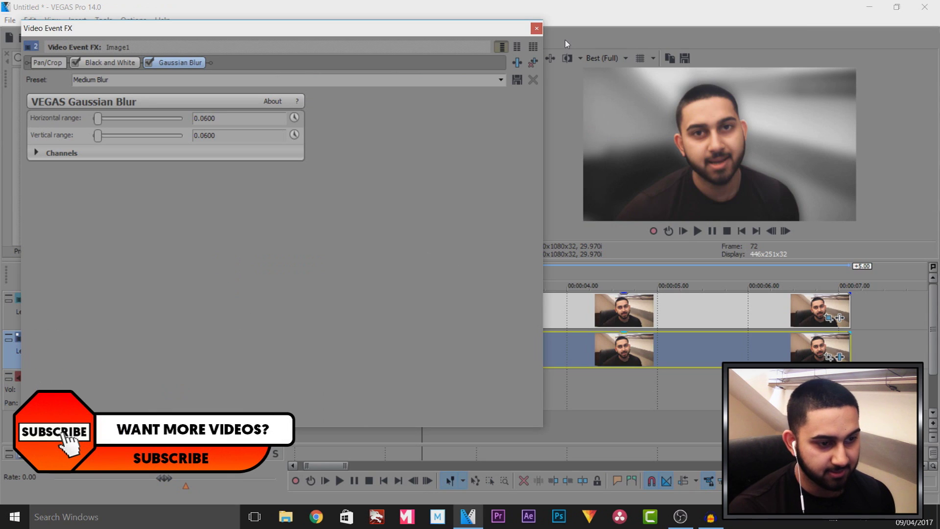
{"action": "left_click", "coordinate": [537, 29]}
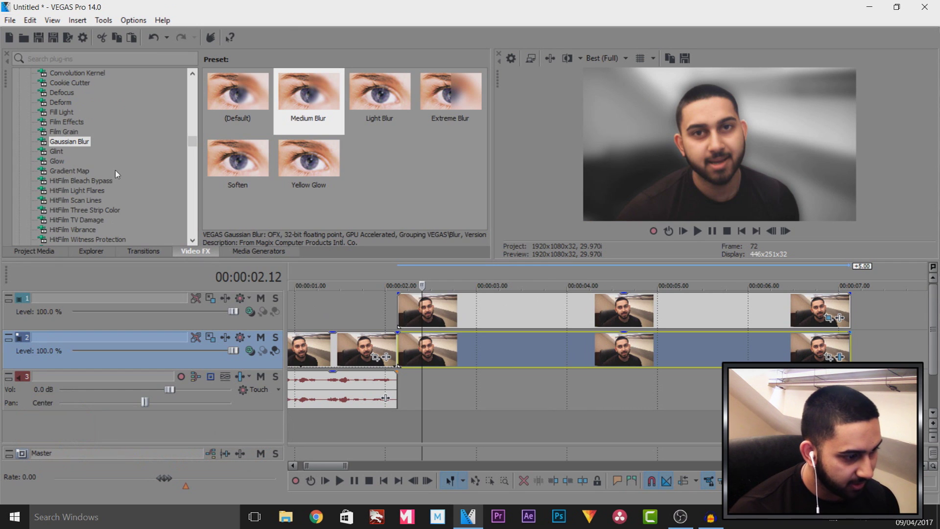
{"action": "scroll", "coordinate": [116, 170], "scroll_direction": "down", "scroll_amount": 15}
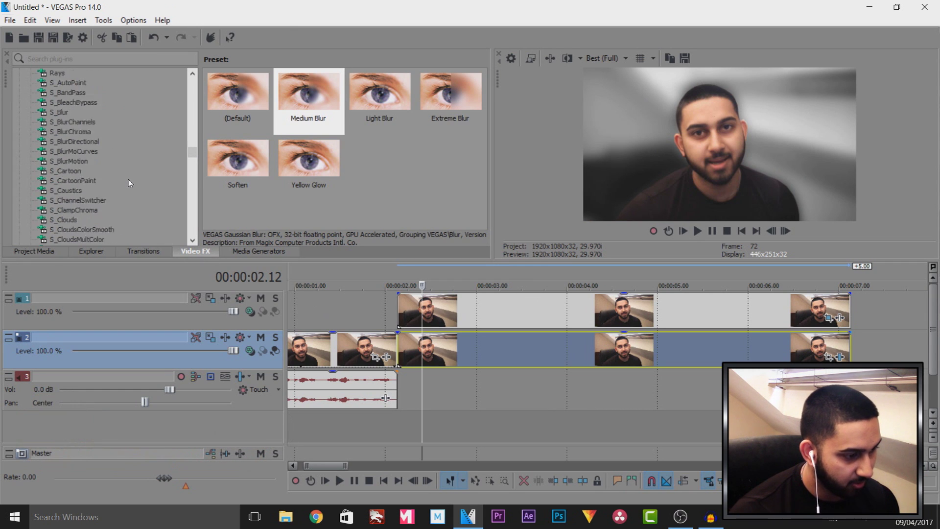
{"action": "scroll", "coordinate": [130, 182], "scroll_direction": "down", "scroll_amount": 3}
{"action": "left_click_drag", "start_coordinate": [191, 171], "coordinate": [196, 228]}
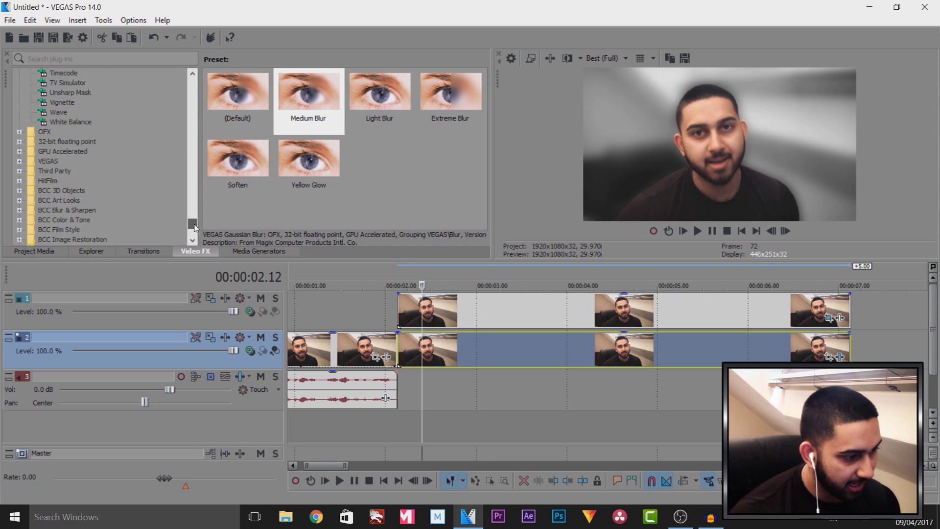
{"action": "scroll", "coordinate": [195, 220], "scroll_direction": "up", "scroll_amount": 15}
{"action": "left_click", "coordinate": [399, 311]}
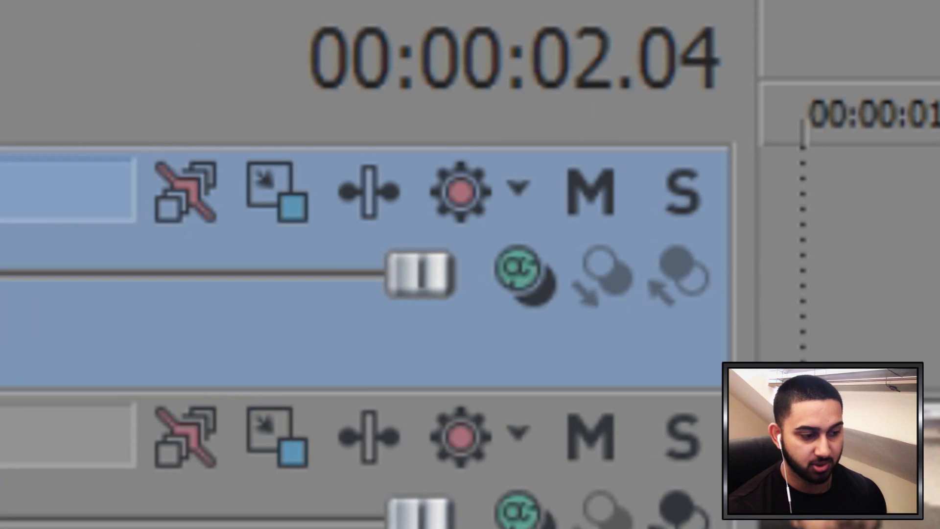
- Keyframe the top track's motion, then enlarge the freeze-frame a few frames later so it pops out
{"action": "left_click", "coordinate": [284, 204]}
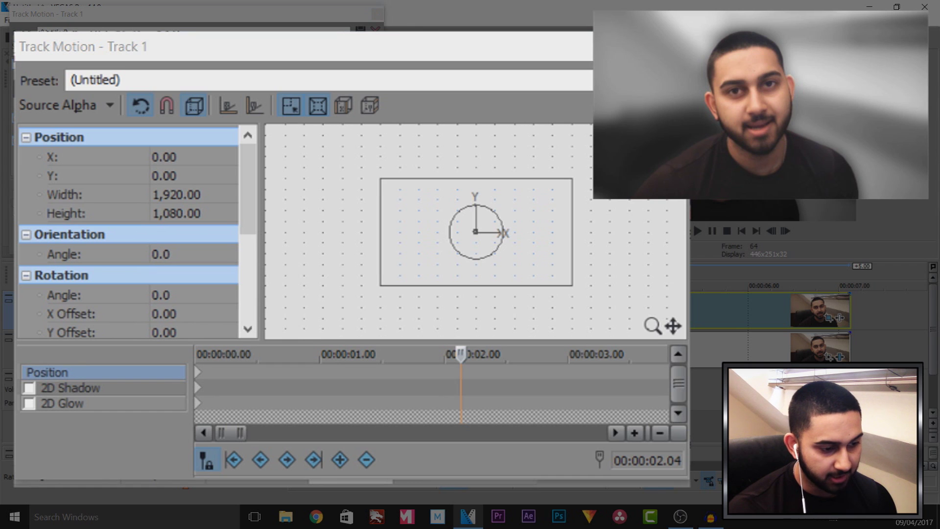
{"action": "left_click", "coordinate": [339, 459]}
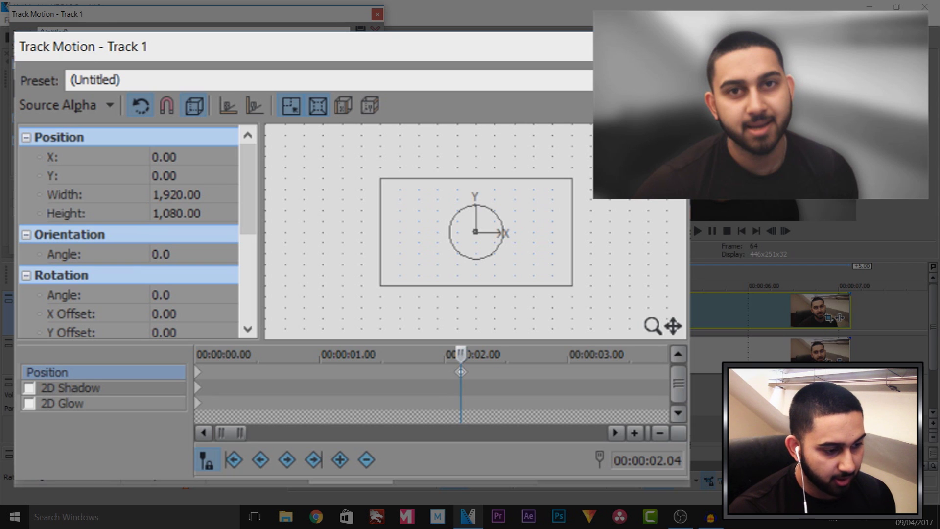
{"action": "key", "text": "space"}
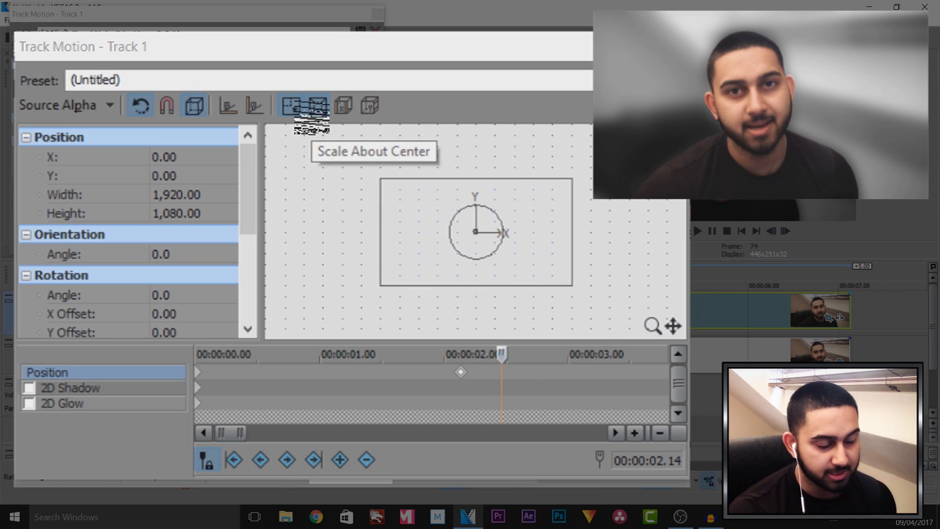
{"action": "left_click_drag", "start_coordinate": [573, 285], "coordinate": [597, 300]}
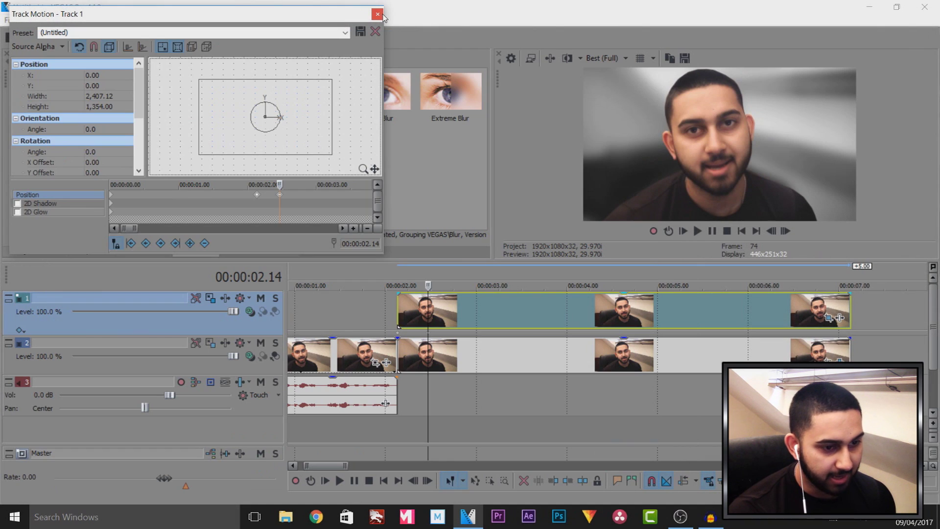
{"action": "left_click", "coordinate": [378, 14]}
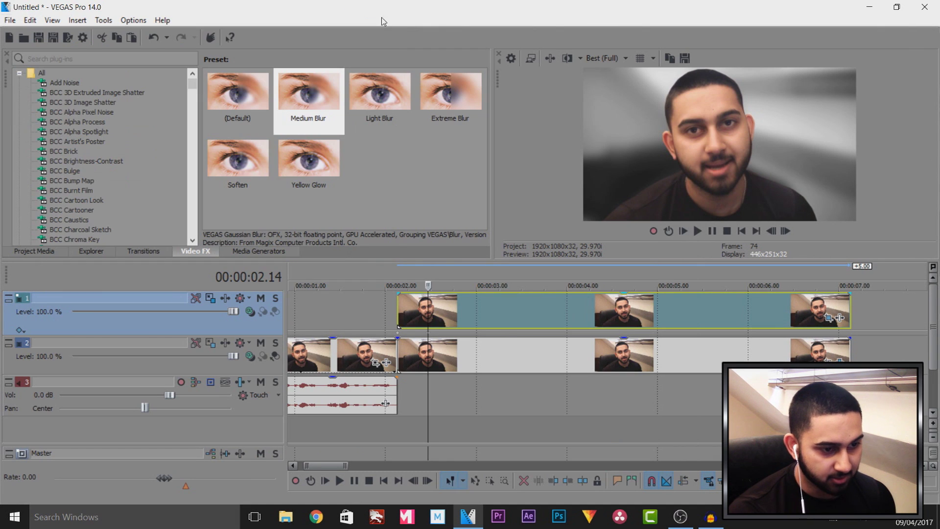
- Set preview quality to Preview (Auto), play the intro from 00:00:01.10, and return to 00:00:02.14
{"action": "left_click", "coordinate": [626, 58]}
{"action": "mouse_move", "coordinate": [613, 96]}
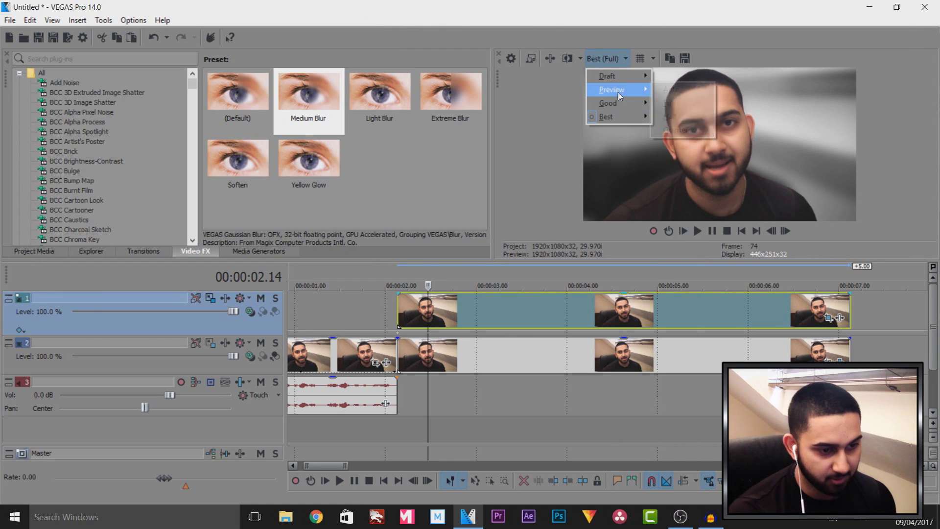
{"action": "left_click", "coordinate": [671, 93]}
{"action": "left_click", "coordinate": [327, 321]}
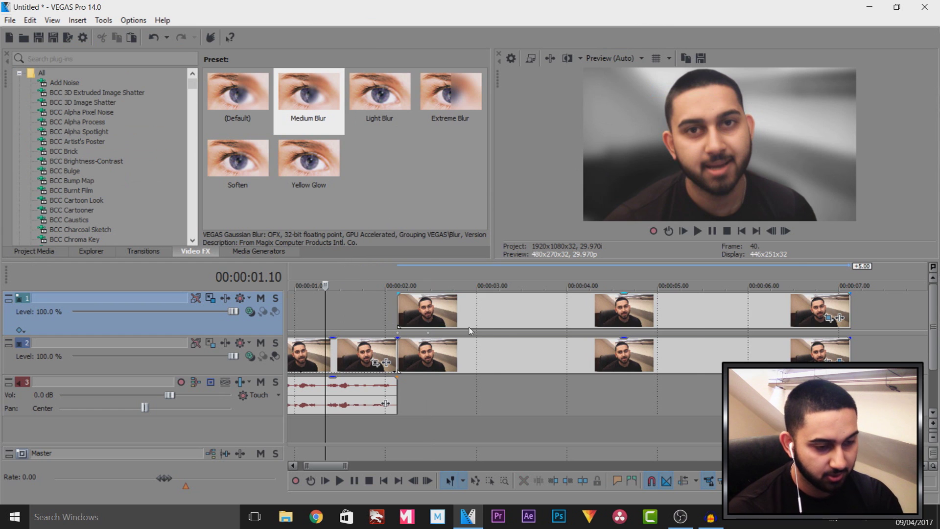
{"action": "scroll", "coordinate": [470, 327], "scroll_direction": "down", "scroll_amount": 2}
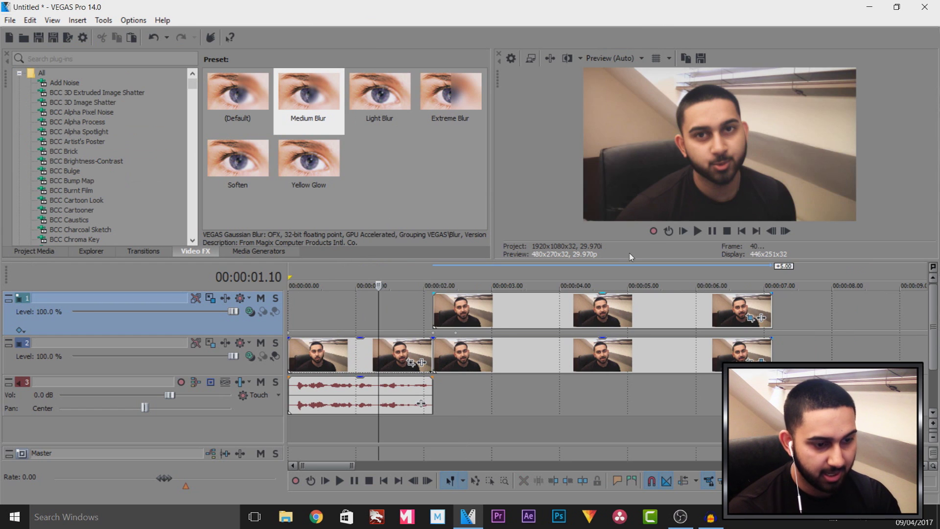
{"action": "left_click", "coordinate": [694, 233]}
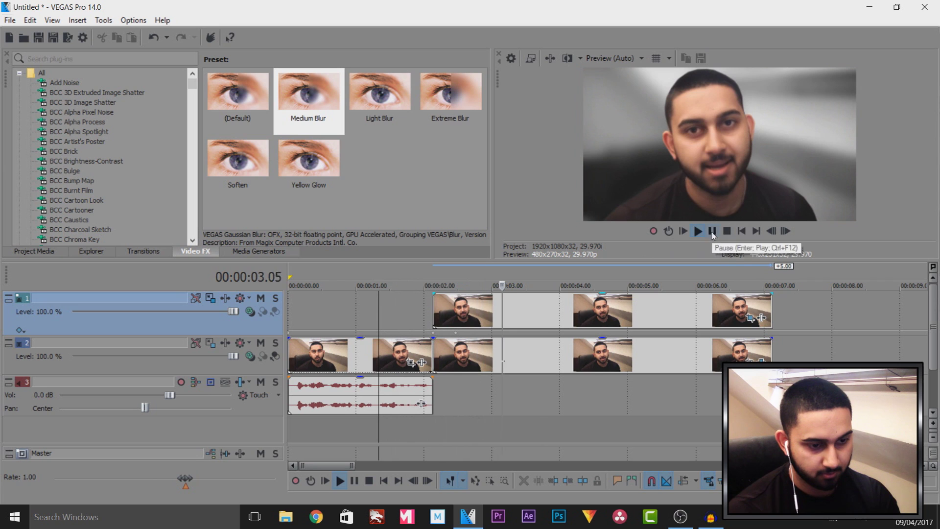
{"action": "left_click", "coordinate": [712, 231]}
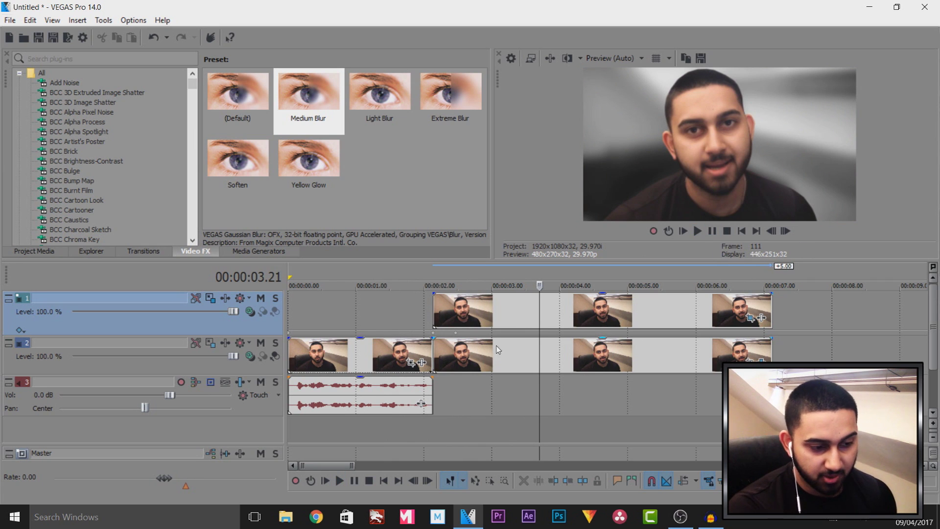
{"action": "left_click", "coordinate": [456, 343]}
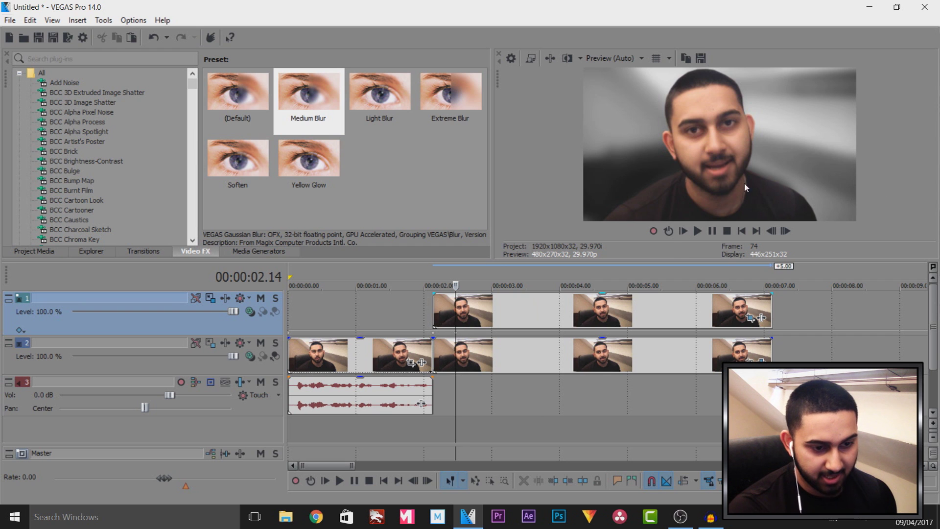
- Insert a new top video track holding a (Legacy) Text Soft Shadow event
{"action": "right_click", "coordinate": [267, 326]}
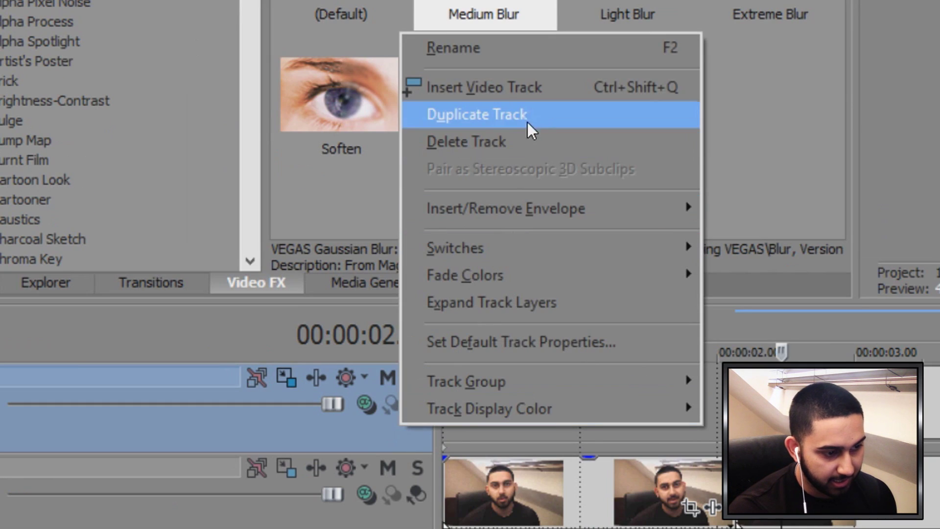
{"action": "left_click", "coordinate": [343, 161]}
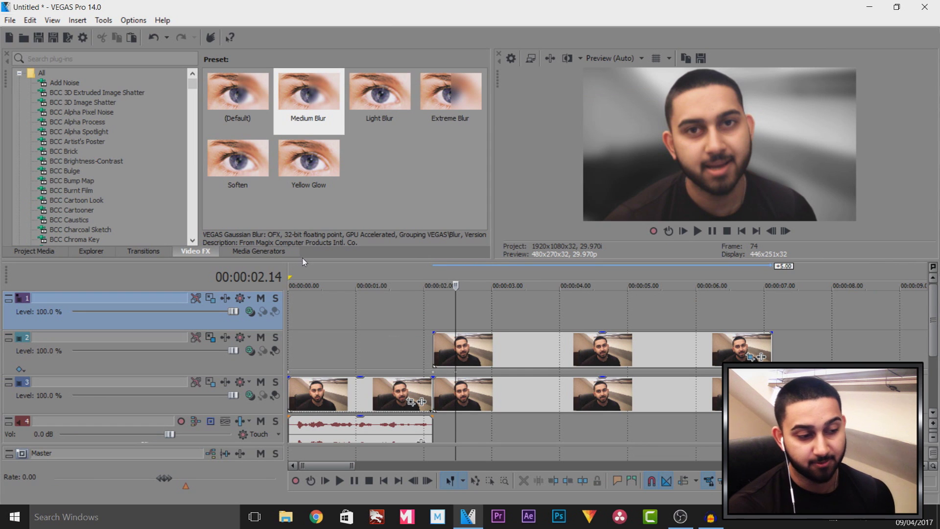
{"action": "left_click", "coordinate": [267, 256]}
{"action": "left_click_drag", "start_coordinate": [151, 86], "coordinate": [153, 200]}
{"action": "left_click_drag", "start_coordinate": [307, 399], "coordinate": [304, 432]}
{"action": "left_click", "coordinate": [163, 344]}
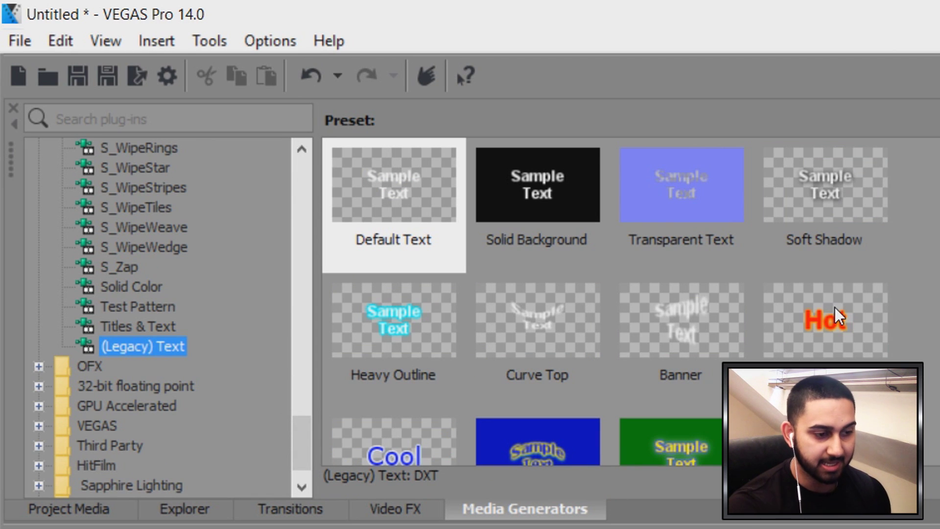
{"action": "left_click", "coordinate": [821, 204]}
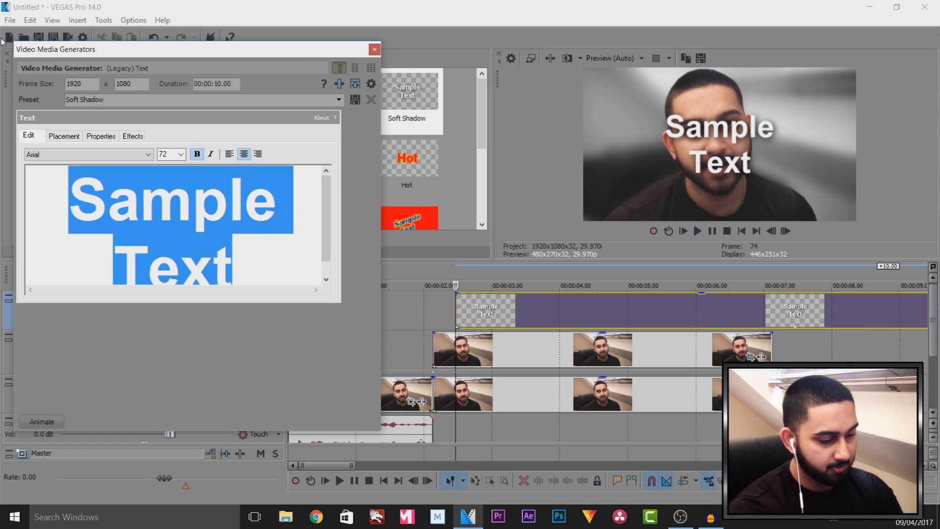
- Type 'CasualSavage' as the title and set its font size to 30
{"action": "type", "text": "CasualSavage"}
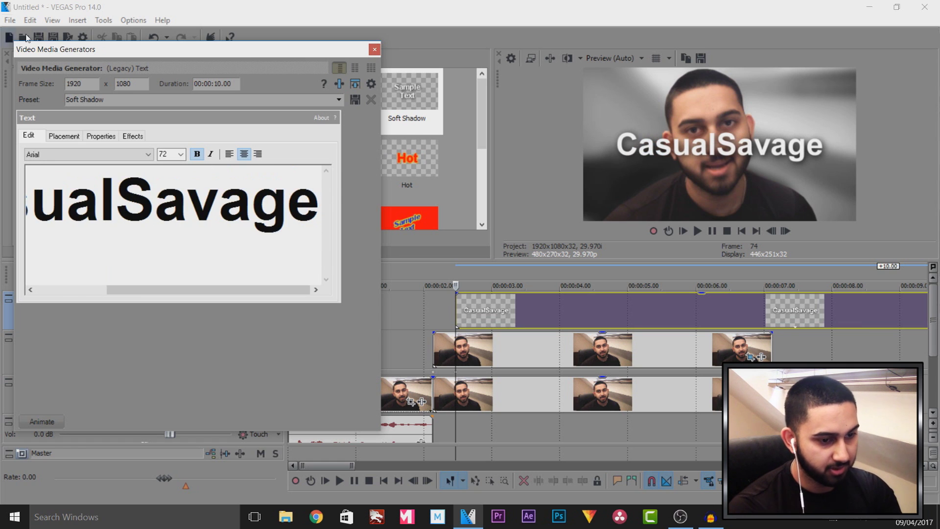
{"action": "key", "text": "ctrl+a"}
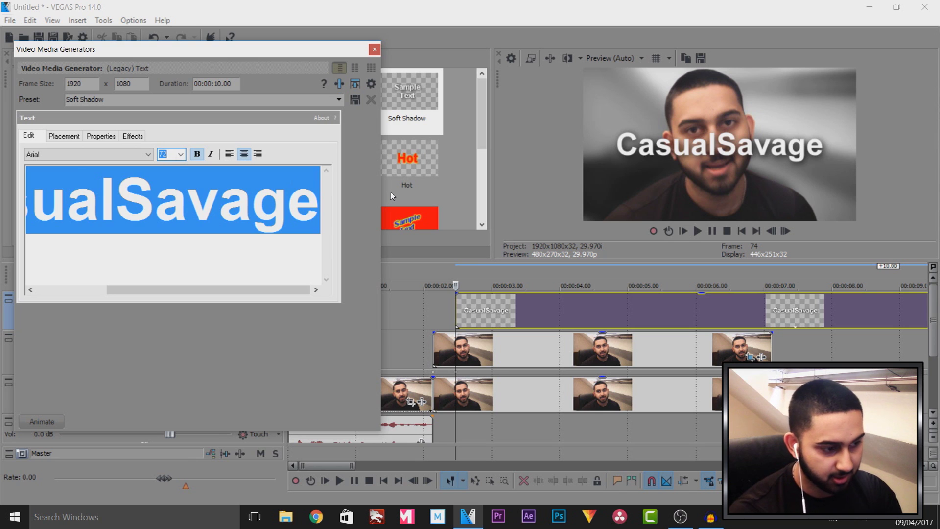
{"action": "type", "text": "30"}
{"action": "key", "text": "Return"}
- Give the CasualSavage title a black outline about 0.127 thick
{"action": "left_click", "coordinate": [132, 136]}
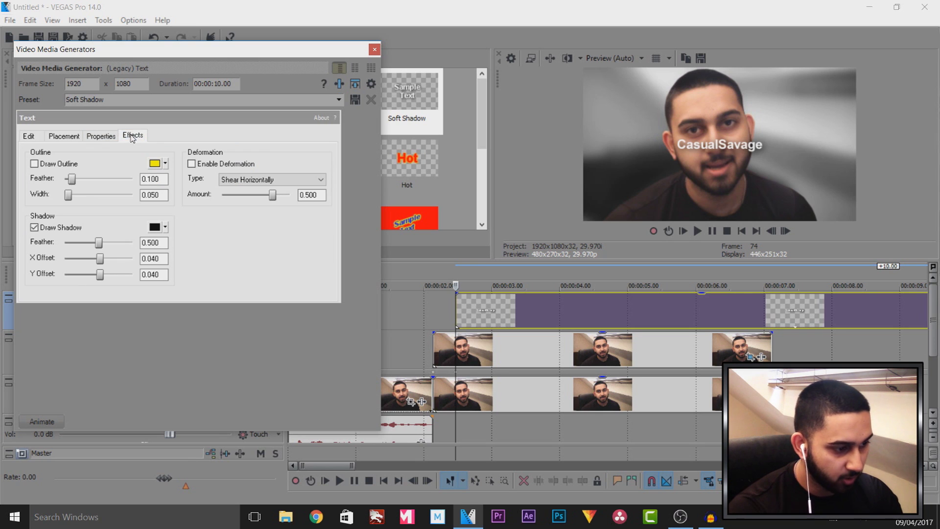
{"action": "left_click", "coordinate": [34, 163]}
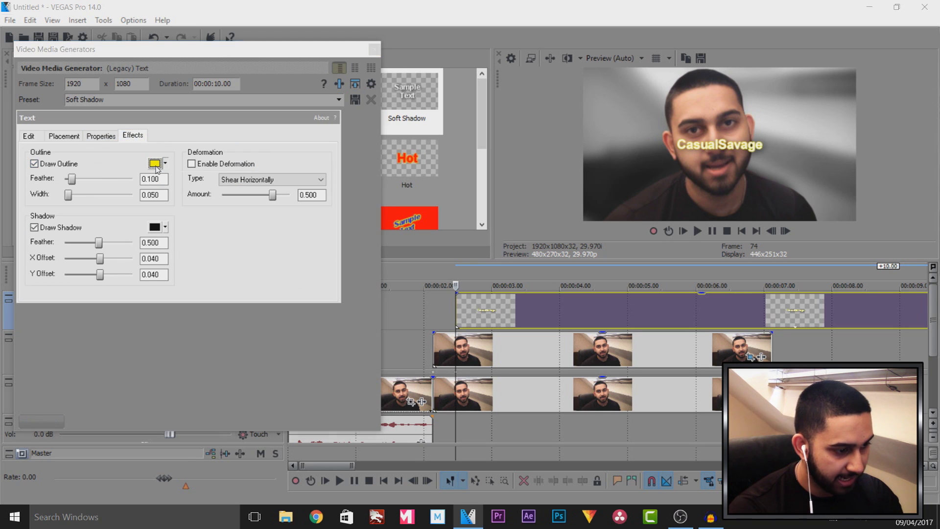
{"action": "left_click", "coordinate": [155, 163]}
{"action": "left_click", "coordinate": [235, 216]}
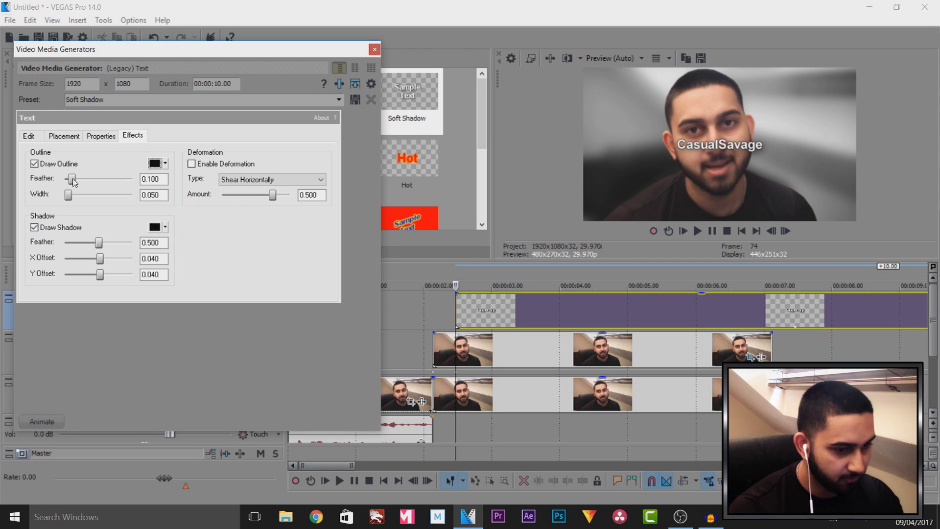
{"action": "left_click_drag", "start_coordinate": [68, 195], "coordinate": [73, 196]}
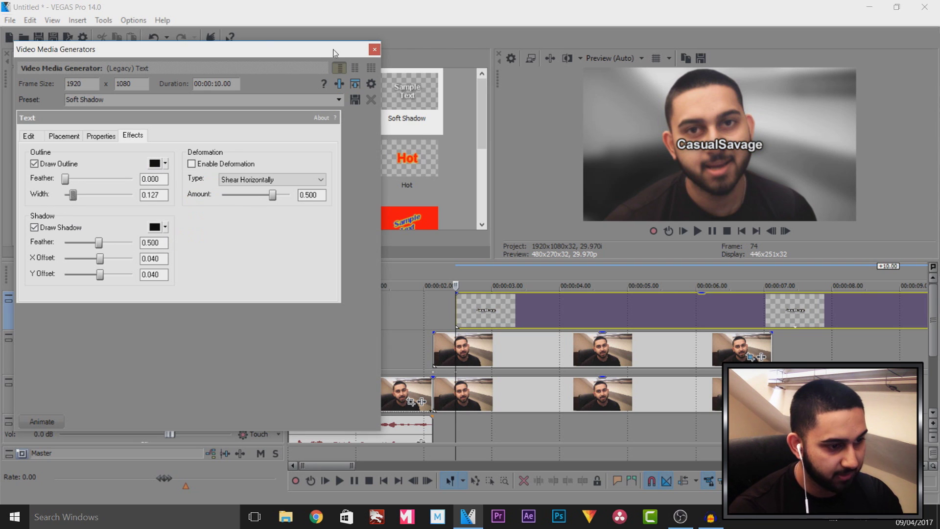
{"action": "left_click", "coordinate": [375, 49]}
- Move the title to the lower right and trim it off at 7.04
{"action": "left_click", "coordinate": [217, 300]}
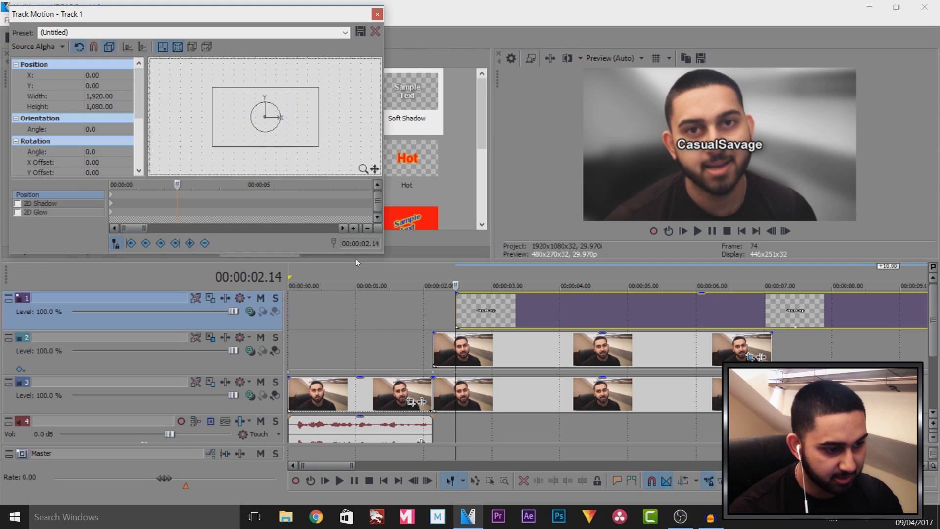
{"action": "left_click_drag", "start_coordinate": [301, 130], "coordinate": [335, 145]}
{"action": "left_click", "coordinate": [377, 13]}
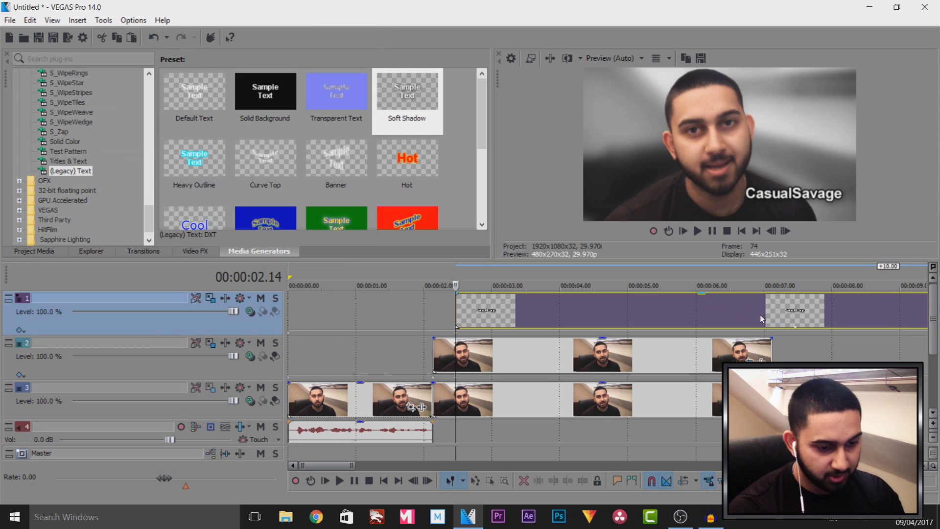
{"action": "left_click", "coordinate": [772, 317]}
{"action": "key", "text": "s"}
{"action": "key", "text": "Delete"}
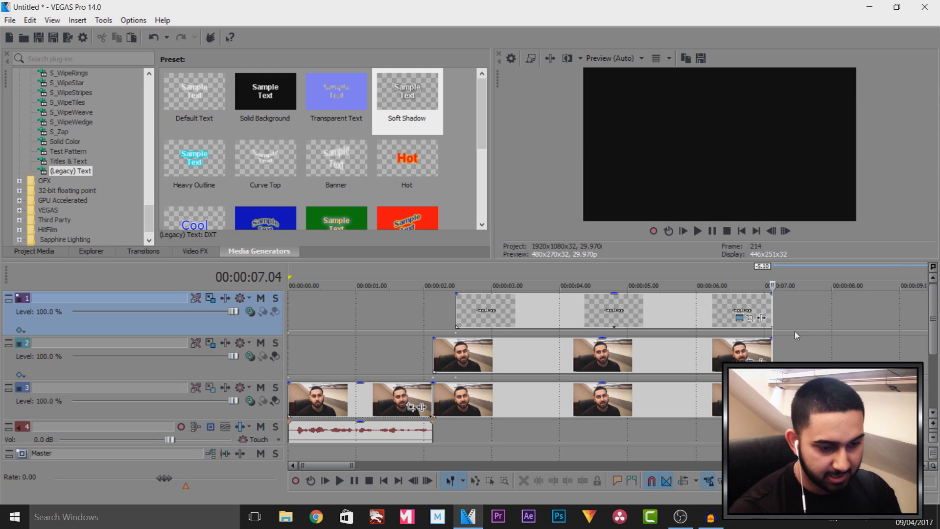
{"action": "left_click", "coordinate": [667, 315]}
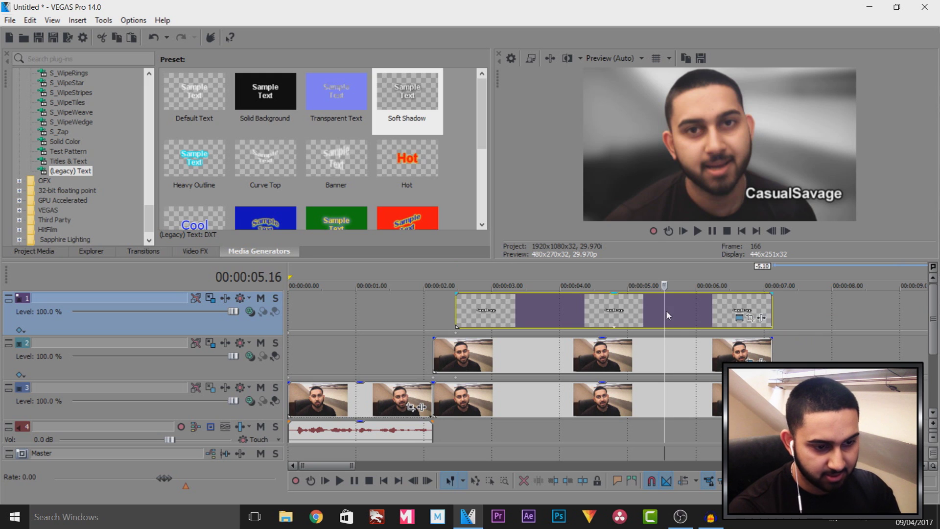
{"action": "left_click", "coordinate": [456, 315]}
- Add a Soft Shadow text event on a new top track reading '49,000 subscribers' at size 25
{"action": "right_click", "coordinate": [277, 324]}
{"action": "left_click", "coordinate": [374, 161]}
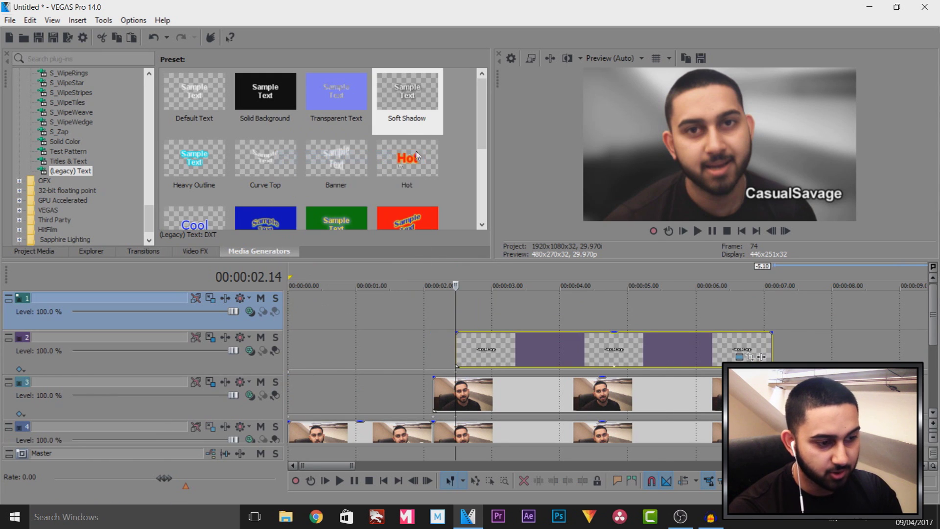
{"action": "left_click_drag", "start_coordinate": [414, 104], "coordinate": [466, 324]}
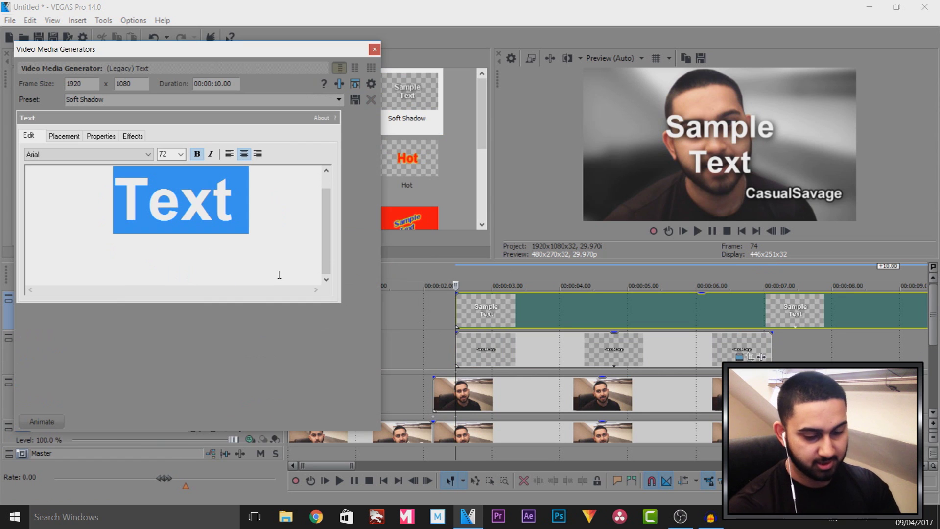
{"action": "type", "text": "49"}
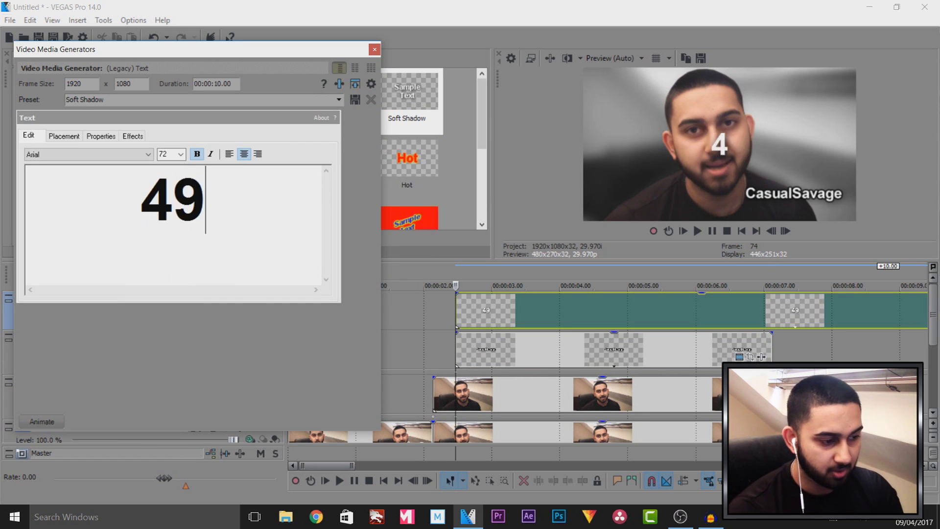
{"action": "type", "text": ",000 subsc"}
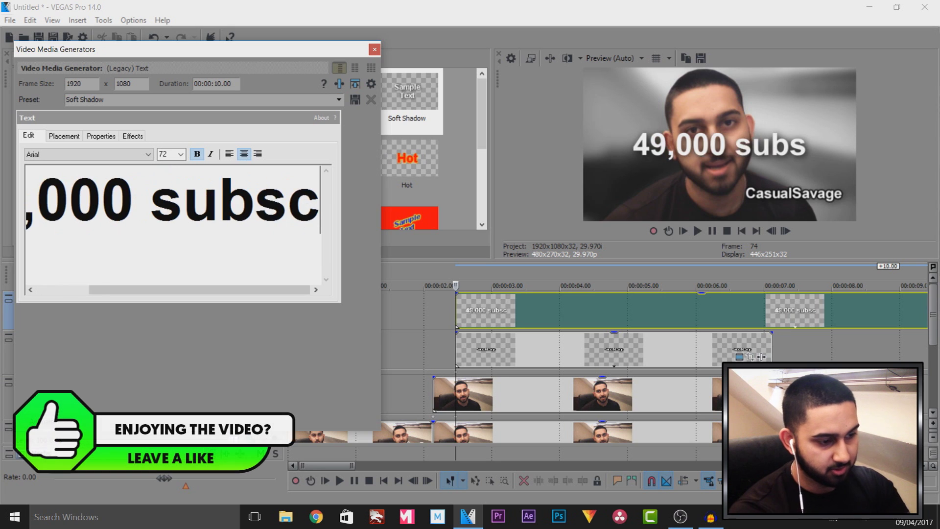
{"action": "type", "text": "ribers"}
{"action": "key", "text": "ctrl+a"}
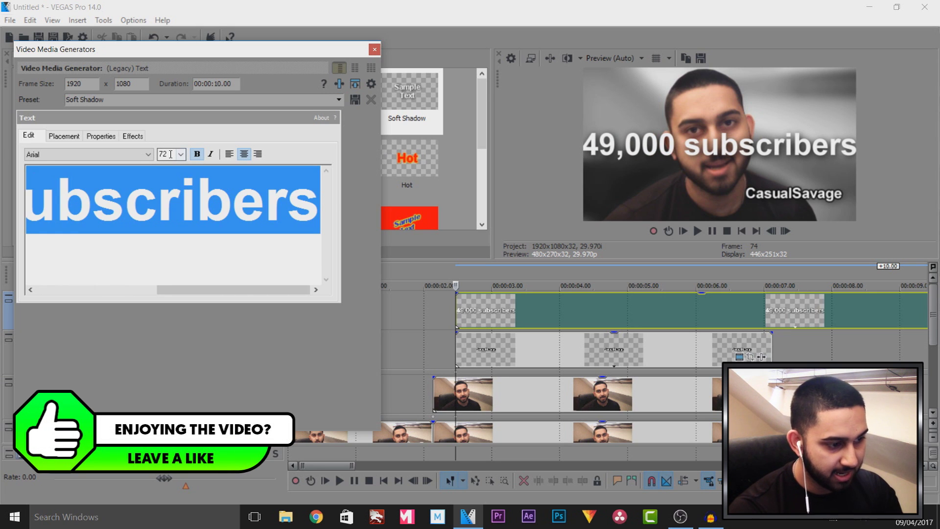
{"action": "type", "text": "25"}
{"action": "key", "text": "Return"}
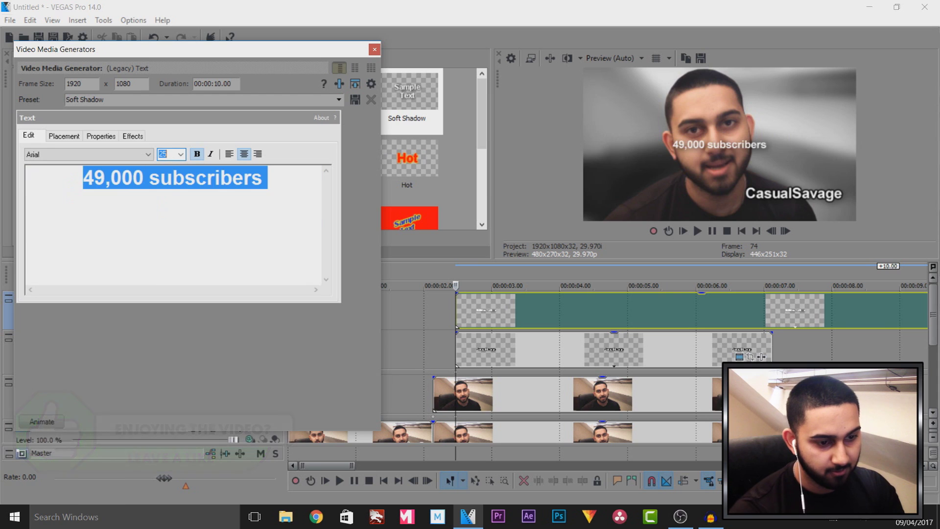
- Give the subscriber text a thicker dark outline and a cyan text colour
{"action": "left_click", "coordinate": [138, 139]}
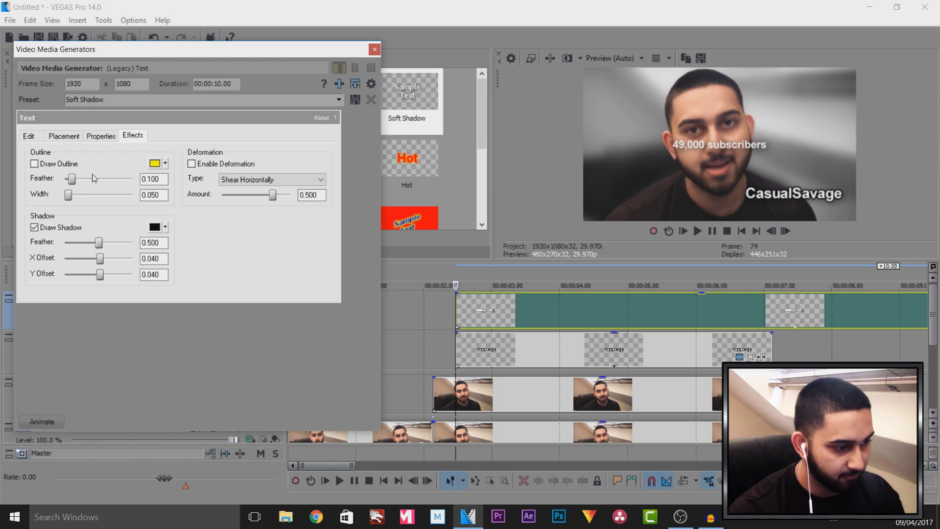
{"action": "left_click", "coordinate": [34, 164]}
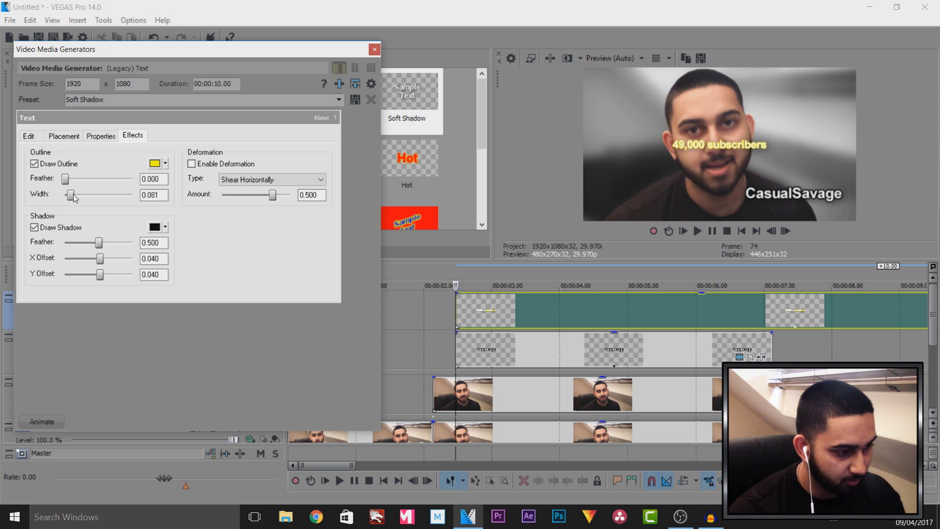
{"action": "left_click_drag", "start_coordinate": [74, 197], "coordinate": [76, 196]}
{"action": "left_click", "coordinate": [155, 164]}
{"action": "left_click", "coordinate": [180, 223]}
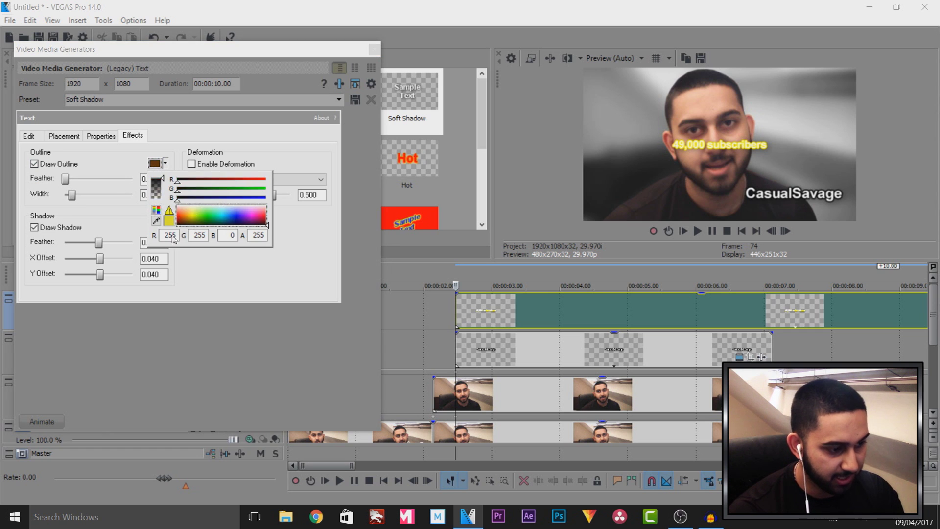
{"action": "left_click", "coordinate": [102, 136]}
{"action": "left_click", "coordinate": [113, 202]}
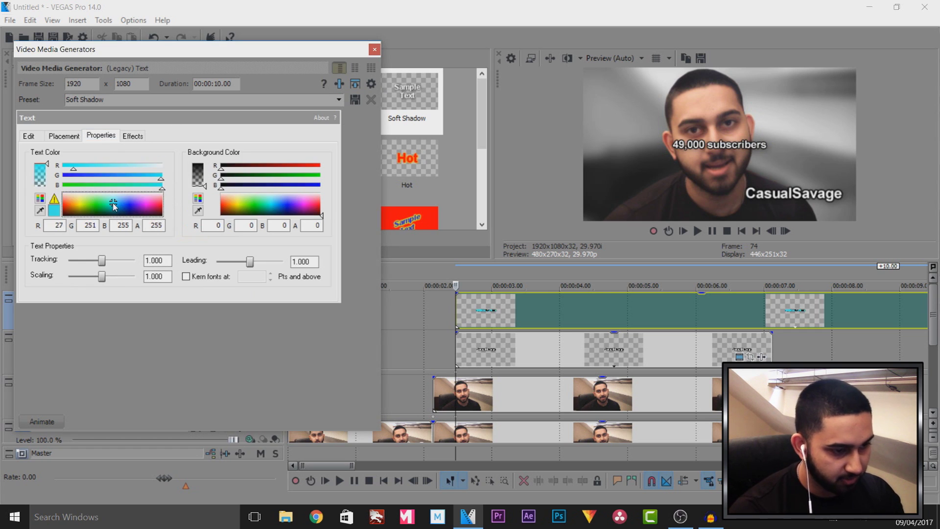
{"action": "left_click", "coordinate": [374, 49]}
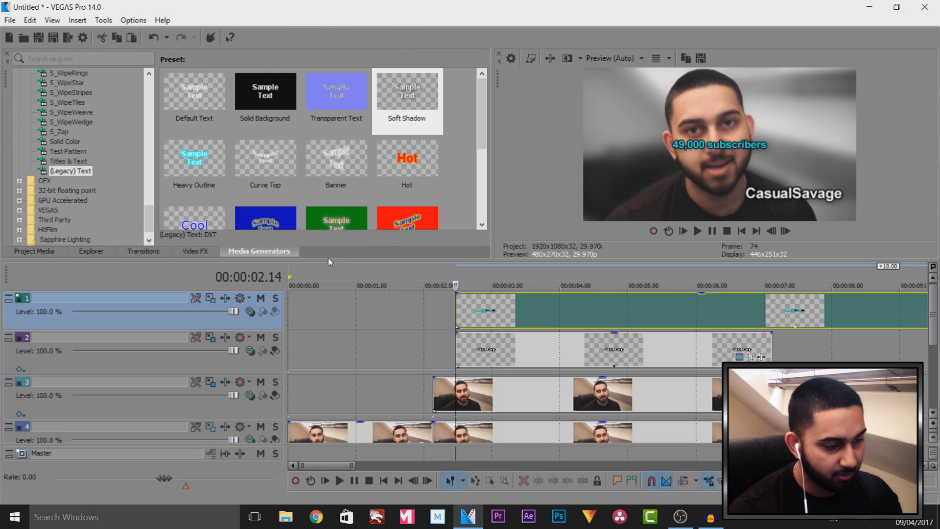
- Move '49,000 subscribers' down-right beneath CasualSavage and cut it off at 7.04
{"action": "left_click", "coordinate": [210, 298]}
{"action": "left_click_drag", "start_coordinate": [311, 133], "coordinate": [343, 158]}
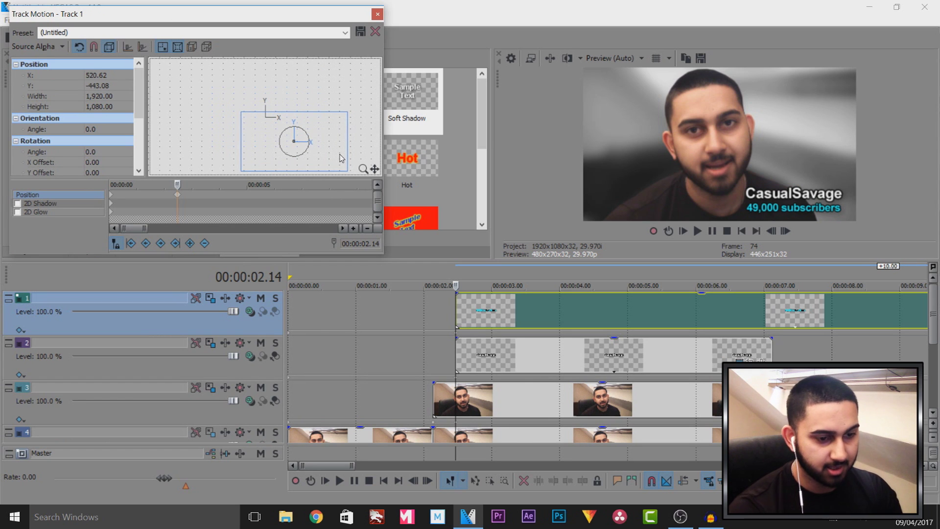
{"action": "left_click", "coordinate": [377, 13]}
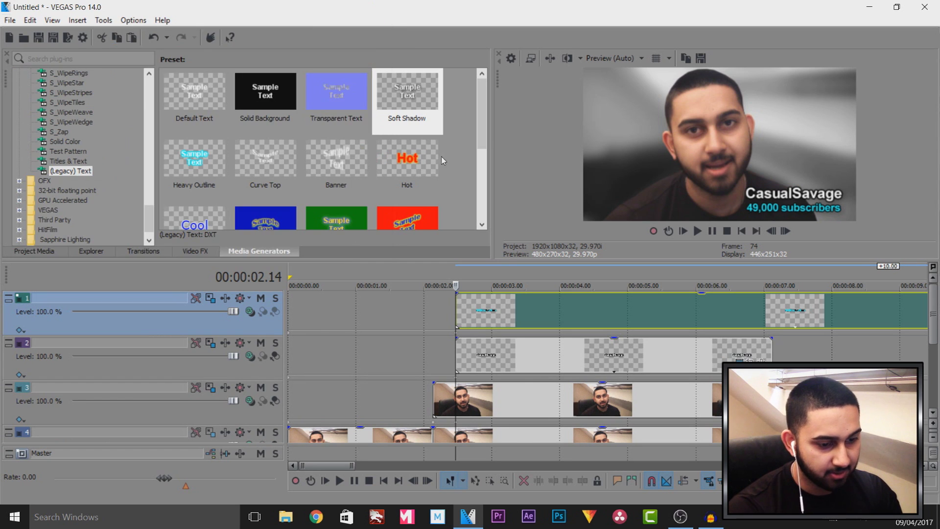
{"action": "left_click", "coordinate": [780, 323]}
{"action": "key", "text": "s"}
{"action": "key", "text": "Delete"}
{"action": "scroll", "coordinate": [650, 351], "scroll_direction": "up", "scroll_amount": 2}
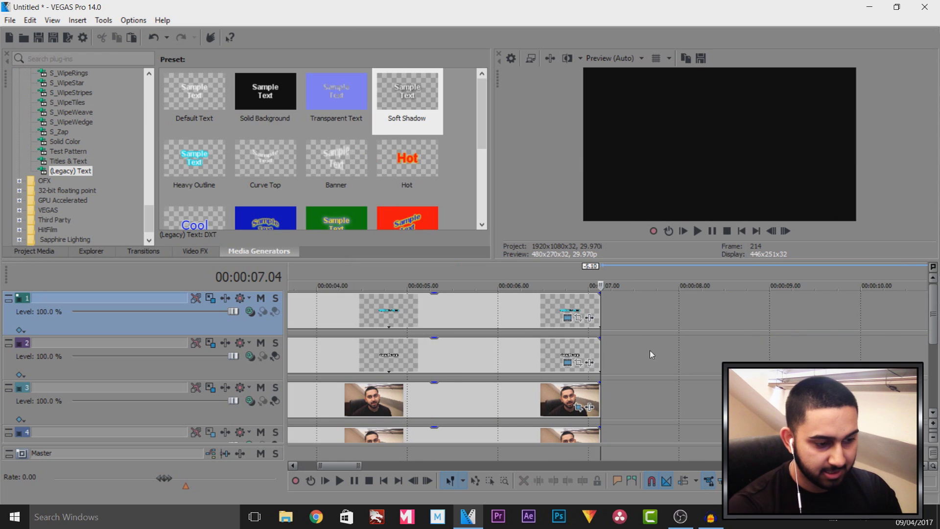
{"action": "left_click", "coordinate": [411, 370]}
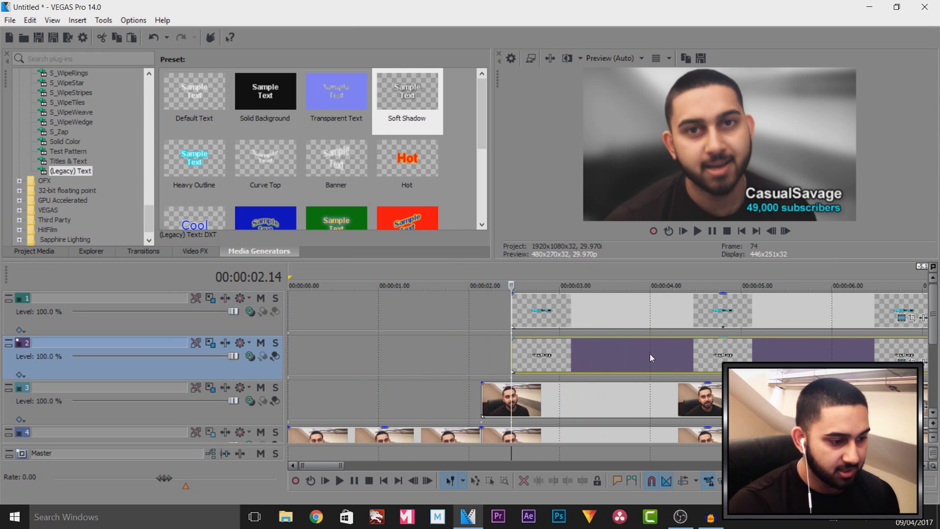
- Add the Slide In, Right-Left transition to the starts of the title events on tracks 1 and 2
{"action": "left_click", "coordinate": [153, 255]}
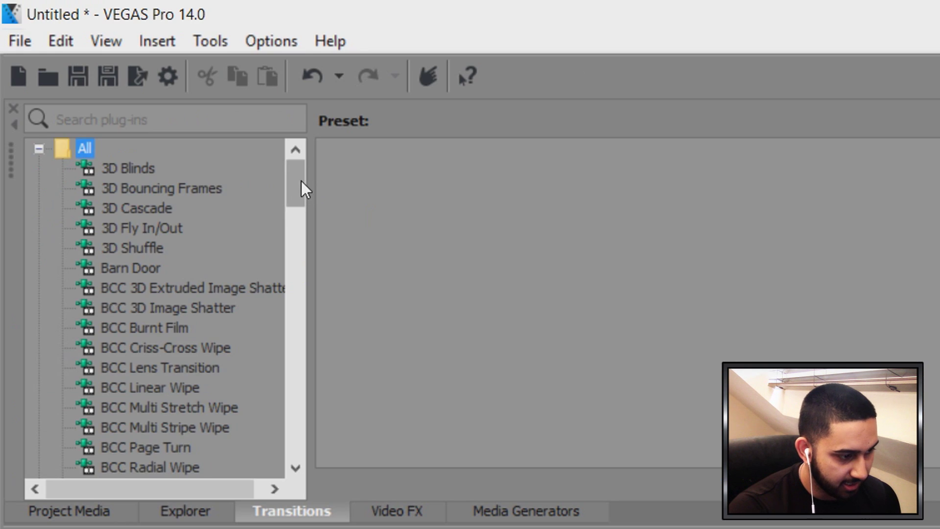
{"action": "left_click_drag", "start_coordinate": [147, 90], "coordinate": [145, 125]}
{"action": "left_click_drag", "start_coordinate": [298, 259], "coordinate": [293, 416]}
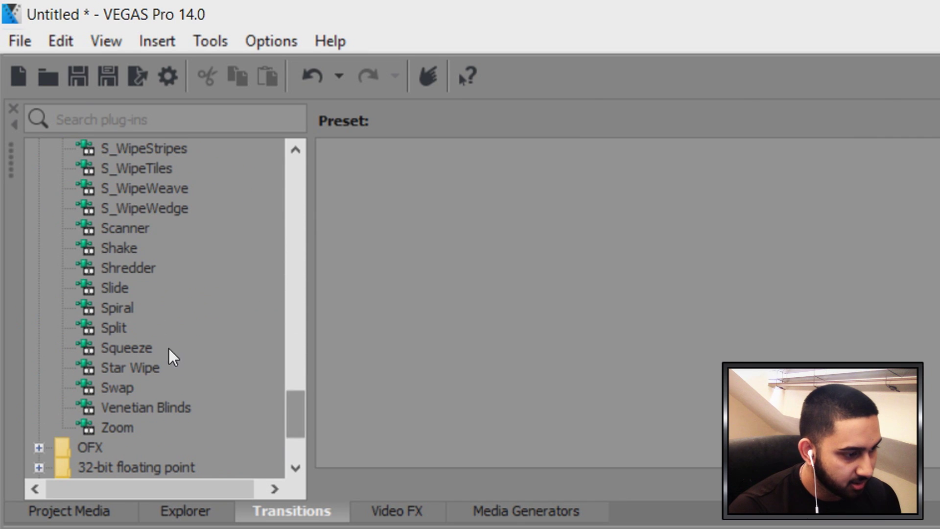
{"action": "left_click", "coordinate": [115, 291]}
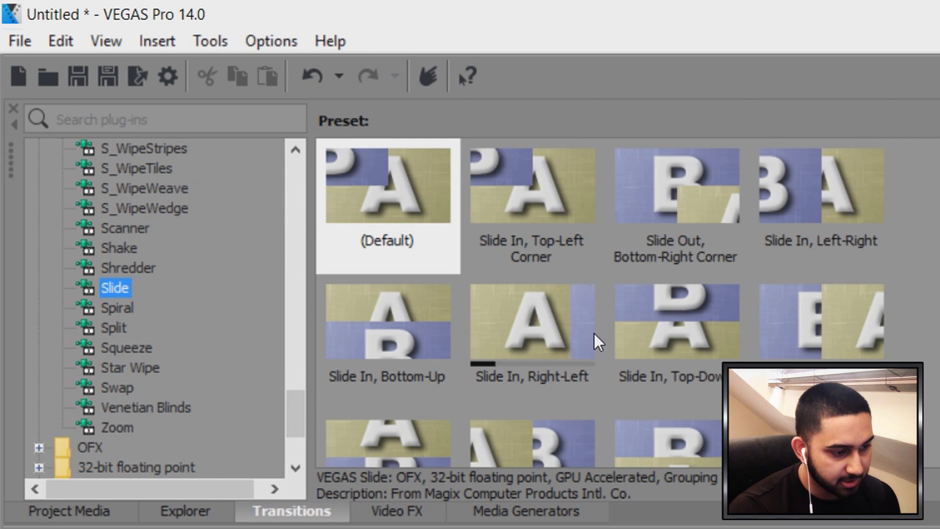
{"action": "left_click_drag", "start_coordinate": [523, 321], "coordinate": [475, 315]}
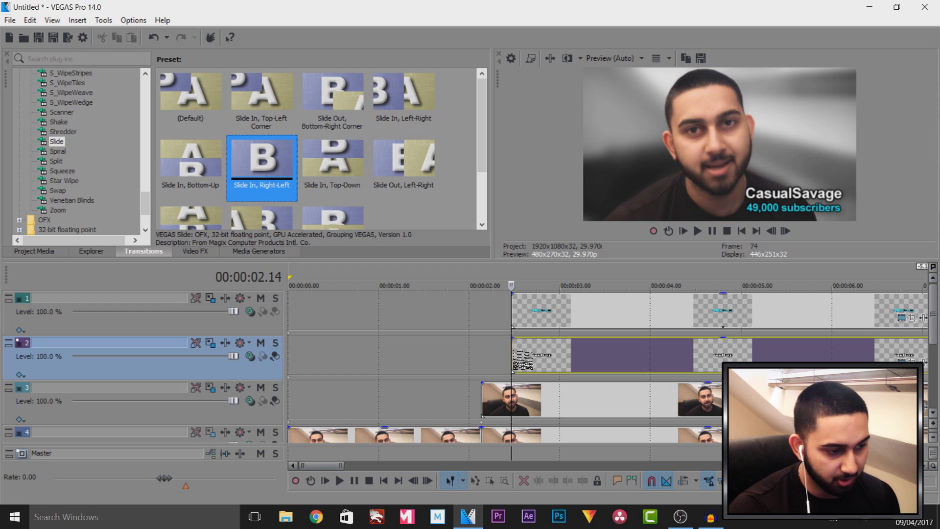
{"action": "left_click_drag", "start_coordinate": [523, 362], "coordinate": [522, 360]}
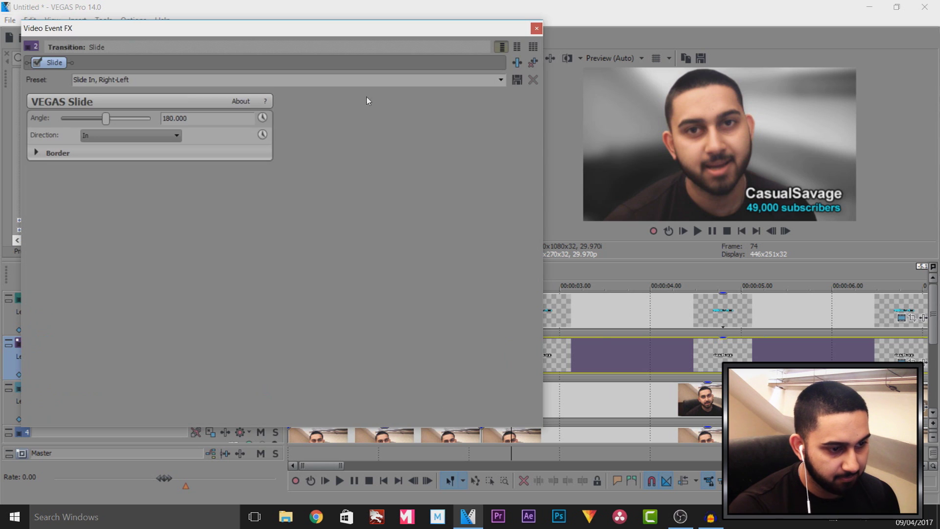
{"action": "left_click", "coordinate": [538, 31]}
{"action": "left_click_drag", "start_coordinate": [488, 267], "coordinate": [521, 313]}
{"action": "left_click", "coordinate": [538, 29]}
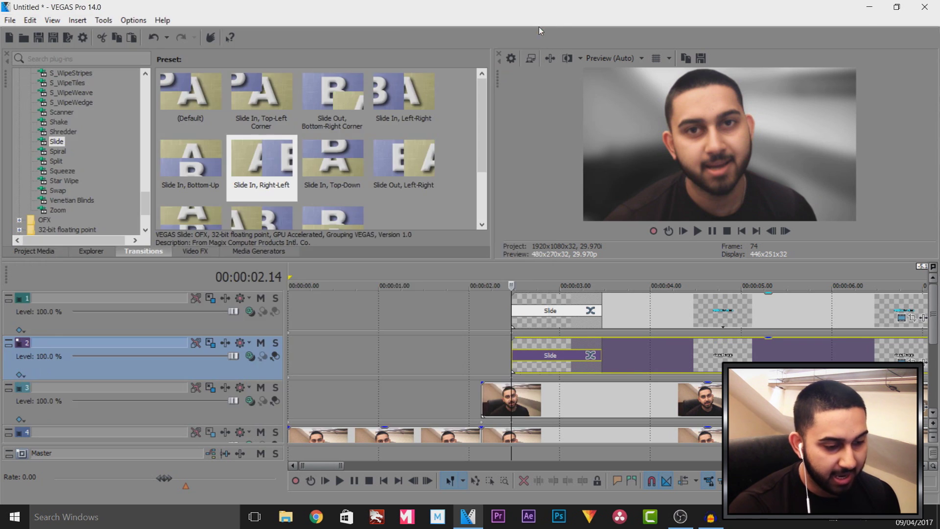
- Start the track 2 subscriber text just after two seconds and shift the track 1 text slightly later
{"action": "scroll", "coordinate": [513, 361], "scroll_direction": "up", "scroll_amount": 2}
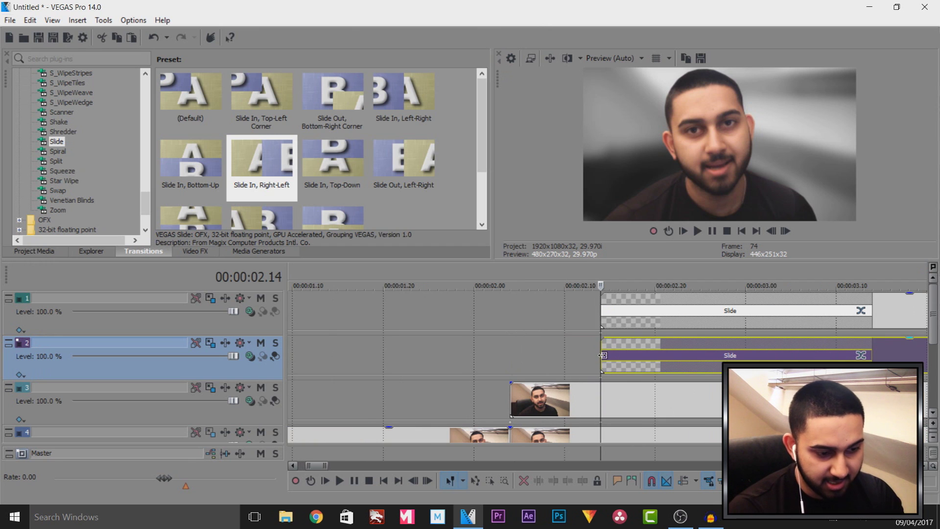
{"action": "left_click_drag", "start_coordinate": [519, 363], "coordinate": [546, 362]}
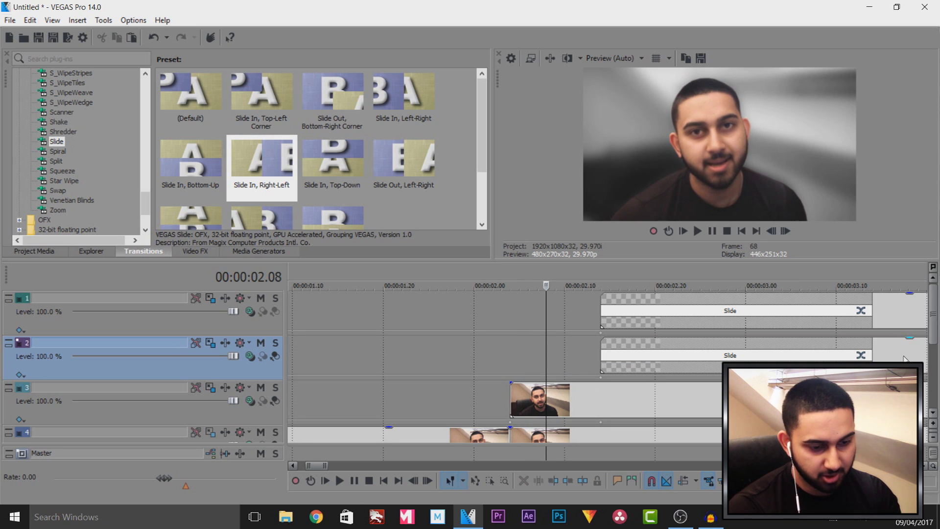
{"action": "left_click_drag", "start_coordinate": [904, 359], "coordinate": [849, 359]}
{"action": "left_click_drag", "start_coordinate": [897, 319], "coordinate": [838, 330]}
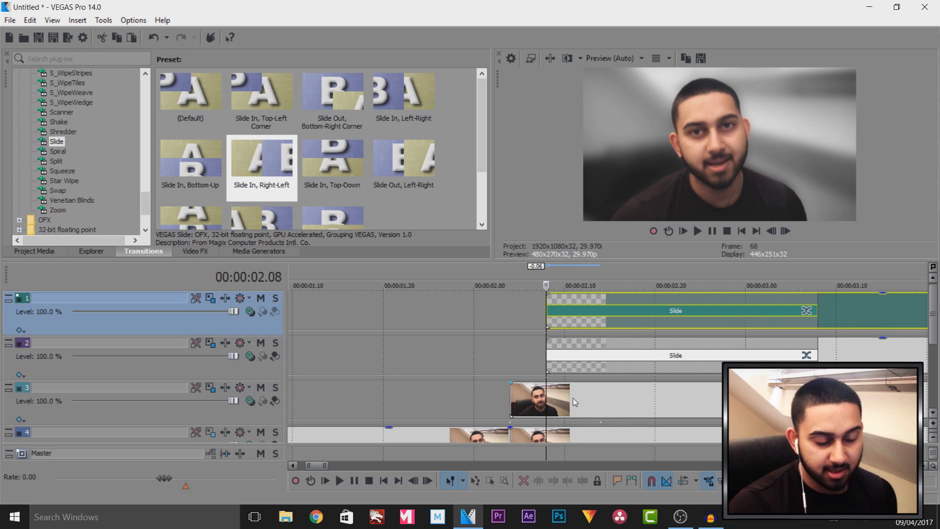
{"action": "left_click", "coordinate": [564, 370]}
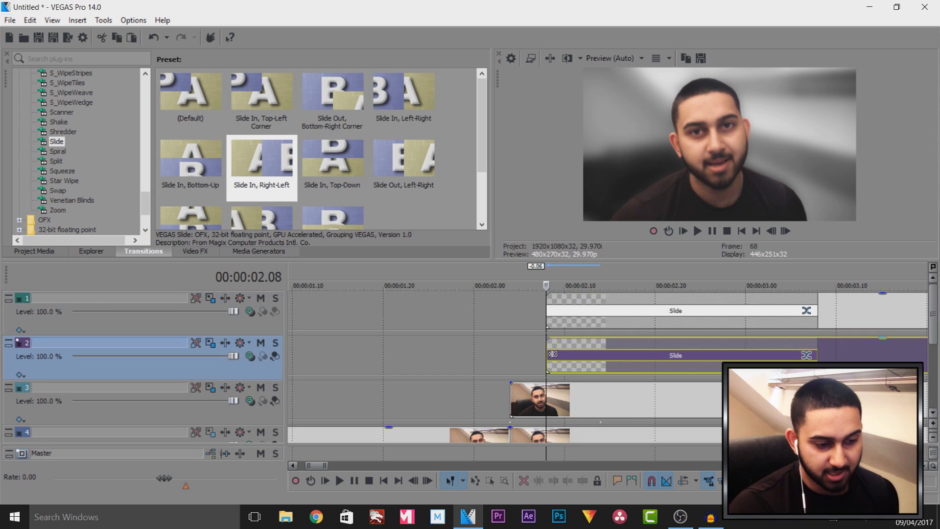
{"action": "left_click", "coordinate": [852, 330]}
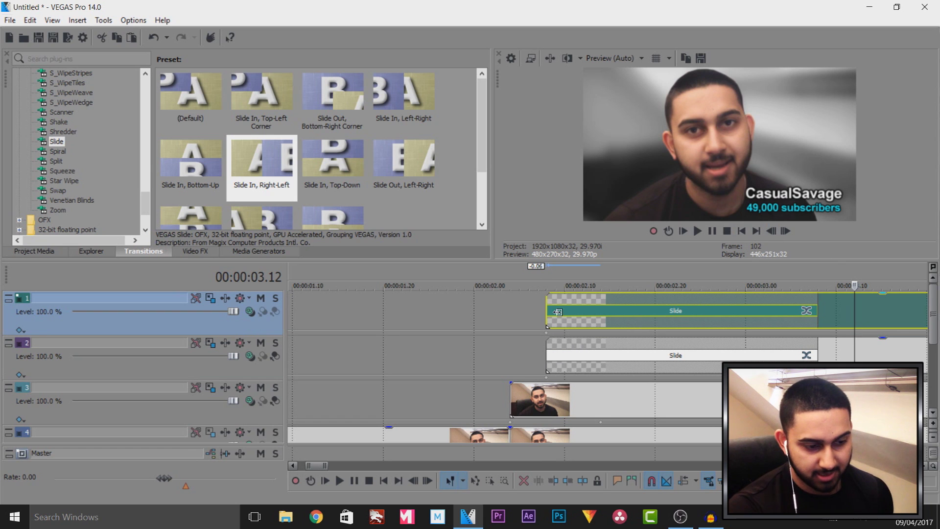
{"action": "left_click_drag", "start_coordinate": [830, 310], "coordinate": [759, 345]}
{"action": "scroll", "coordinate": [832, 313], "scroll_direction": "down", "scroll_amount": 3}
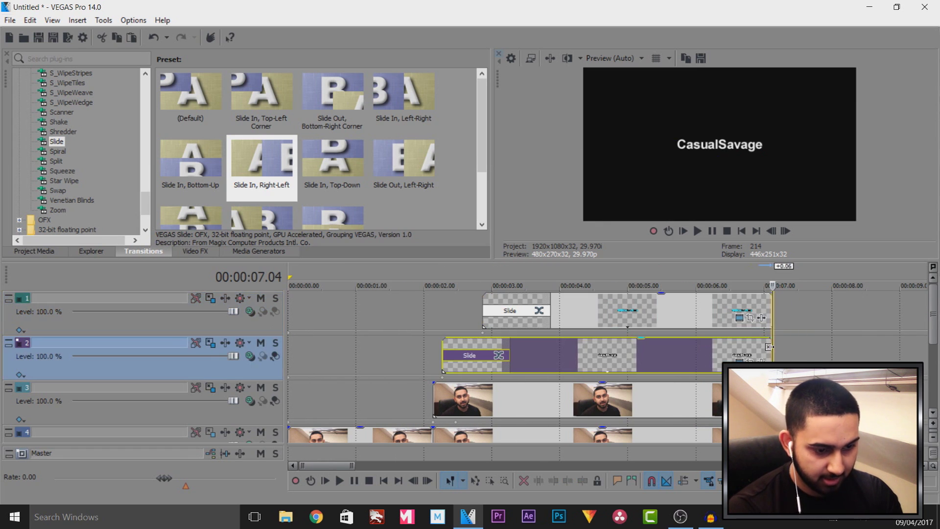
- Play the intro to review how the text slides in
{"action": "scroll", "coordinate": [527, 353], "scroll_direction": "down", "scroll_amount": 3}
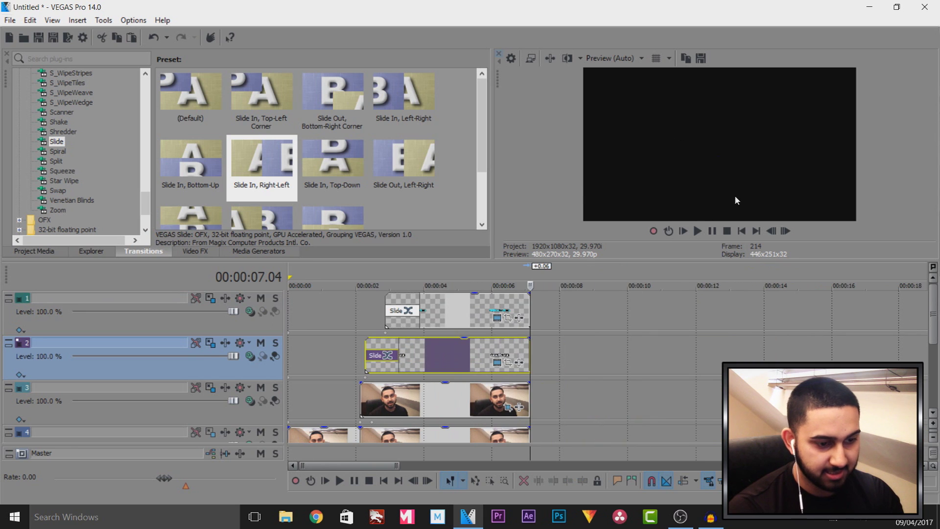
{"action": "left_click", "coordinate": [682, 231]}
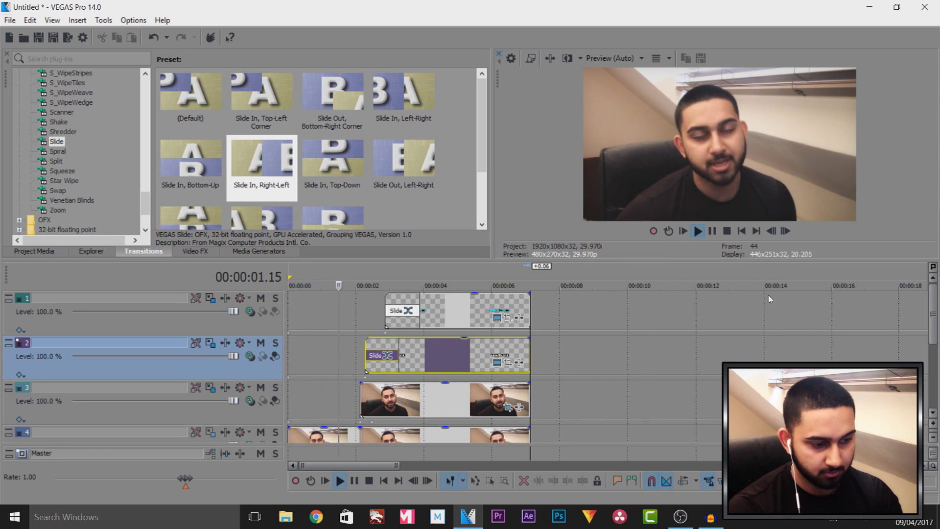
{"action": "left_click", "coordinate": [713, 232]}
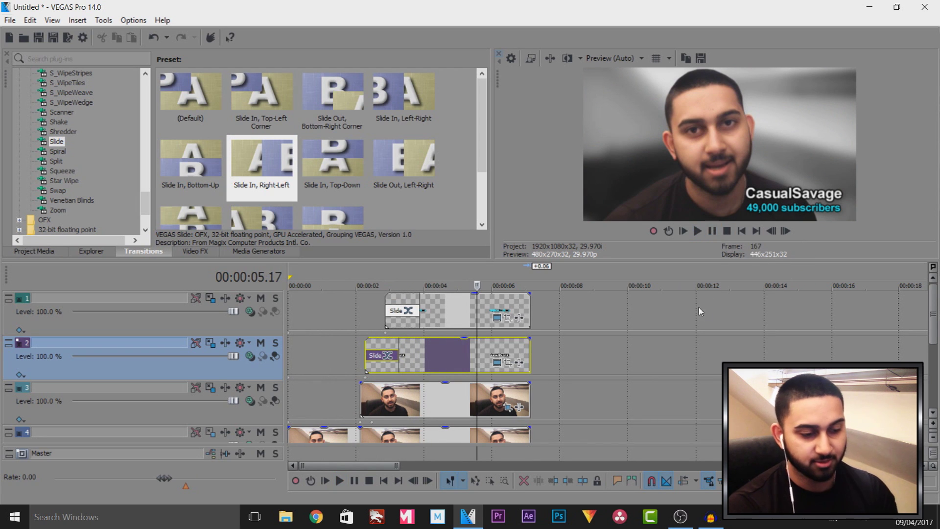
{"action": "left_click", "coordinate": [349, 356]}
{"action": "left_click", "coordinate": [698, 231]}
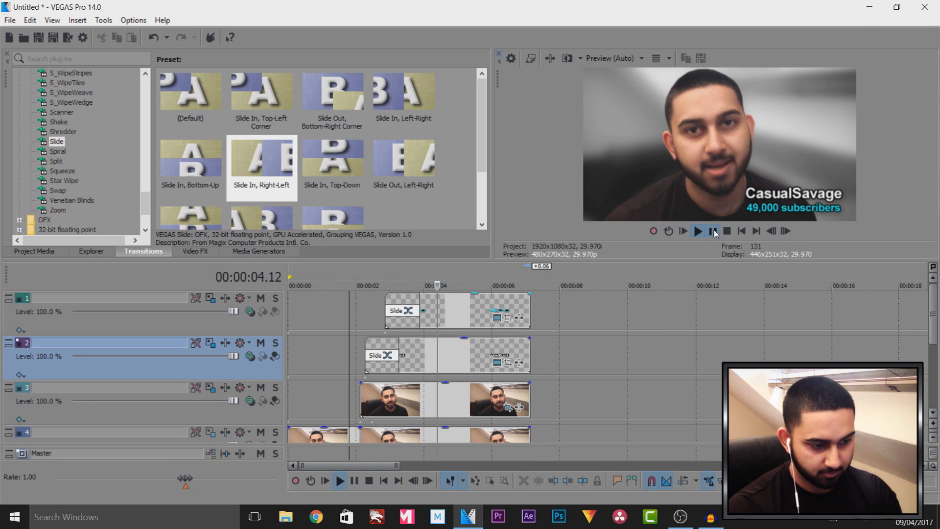
{"action": "left_click", "coordinate": [713, 231]}
- Cut the intro layers at 00:00:04.27, delete what follows, and move the remaining footage there
{"action": "left_click_drag", "start_coordinate": [530, 351], "coordinate": [454, 353]}
{"action": "left_click_drag", "start_coordinate": [530, 315], "coordinate": [454, 314]}
{"action": "key", "text": "Delete"}
{"action": "key", "text": "Down"}
{"action": "key", "text": "Down"}
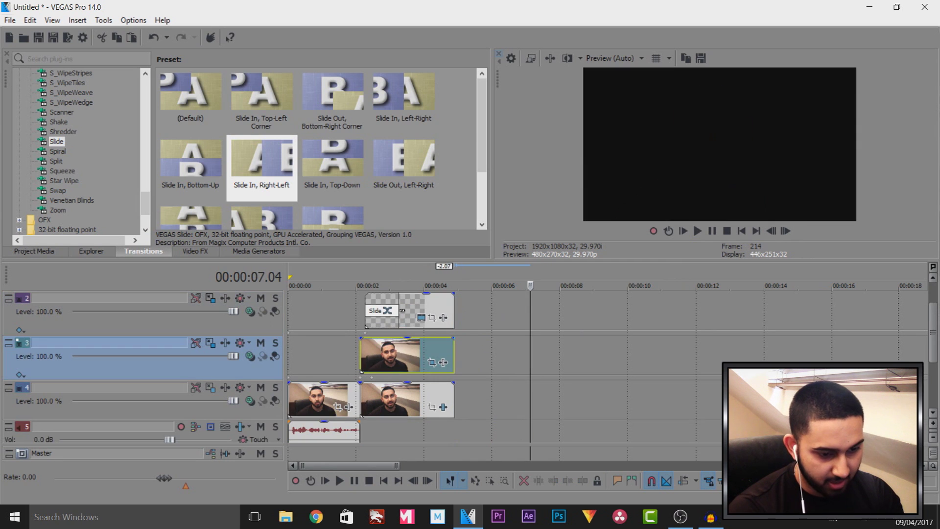
{"action": "key", "text": "Down"}
{"action": "left_click_drag", "start_coordinate": [911, 399], "coordinate": [700, 283]}
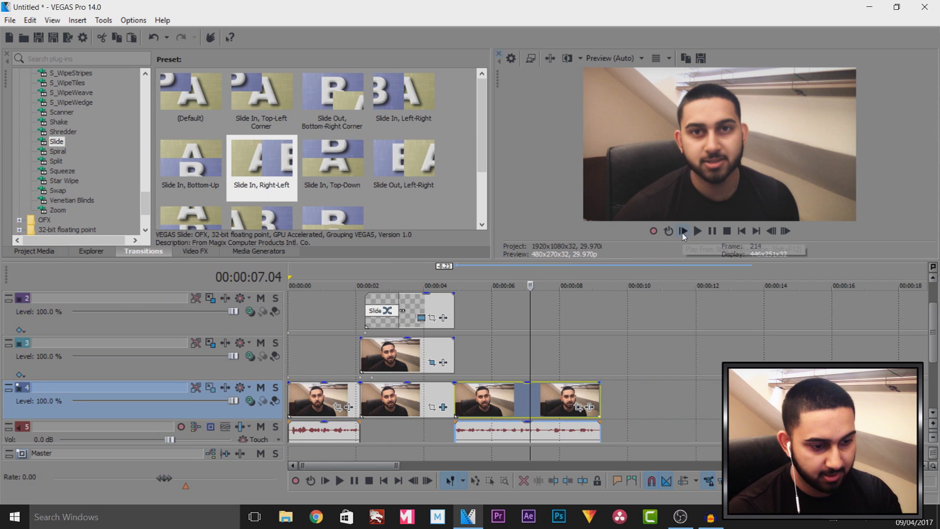
- Play the edited intro back from the beginning
{"action": "left_click", "coordinate": [683, 231]}
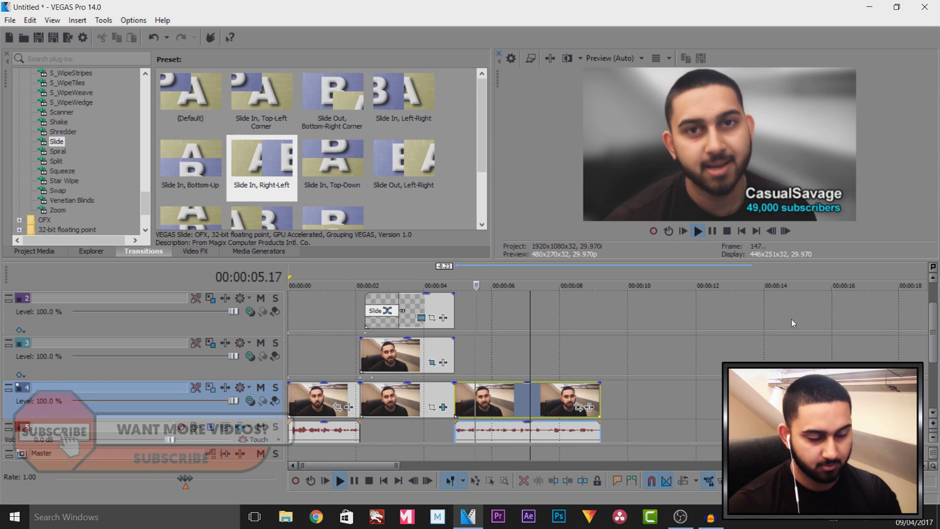
{"action": "left_click", "coordinate": [712, 231]}
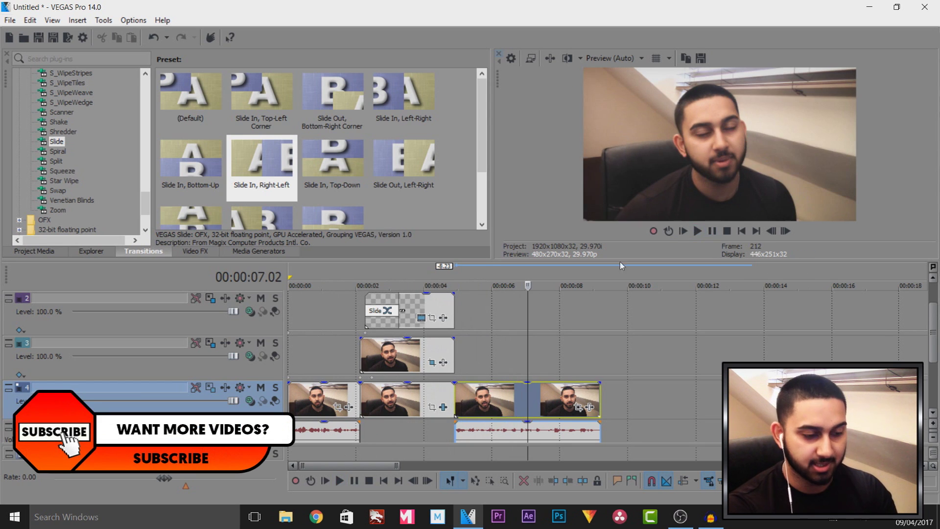
{"action": "left_click", "coordinate": [405, 361]}
- Preview the intro at 00:00:03.28 and check the background clip's Black and White and Gaussian Blur effects
{"action": "left_click", "coordinate": [422, 362]}
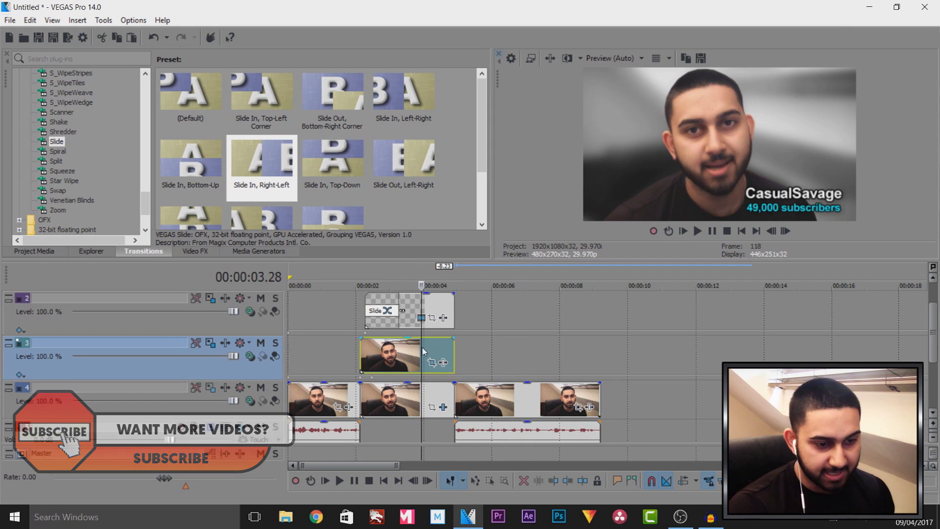
{"action": "left_click", "coordinate": [443, 407]}
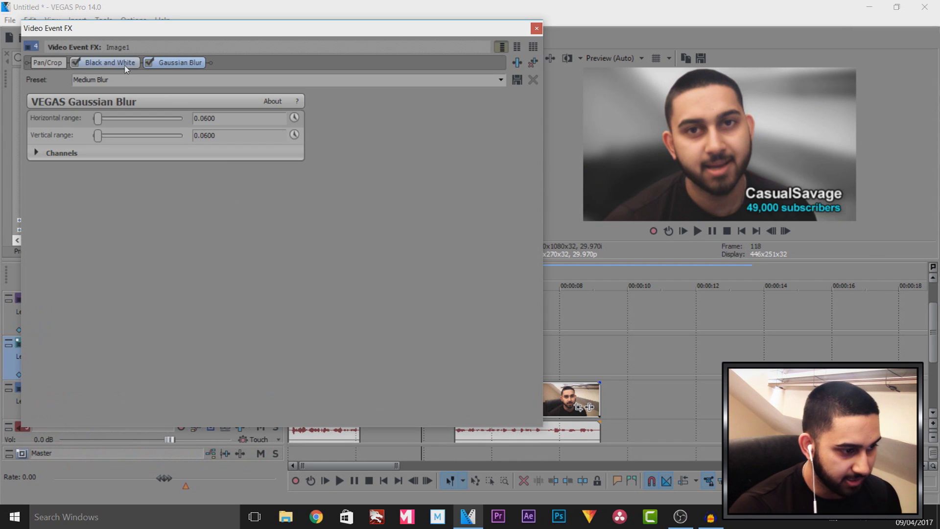
{"action": "left_click", "coordinate": [126, 66]}
{"action": "left_click", "coordinate": [531, 63]}
{"action": "left_click", "coordinate": [537, 28]}
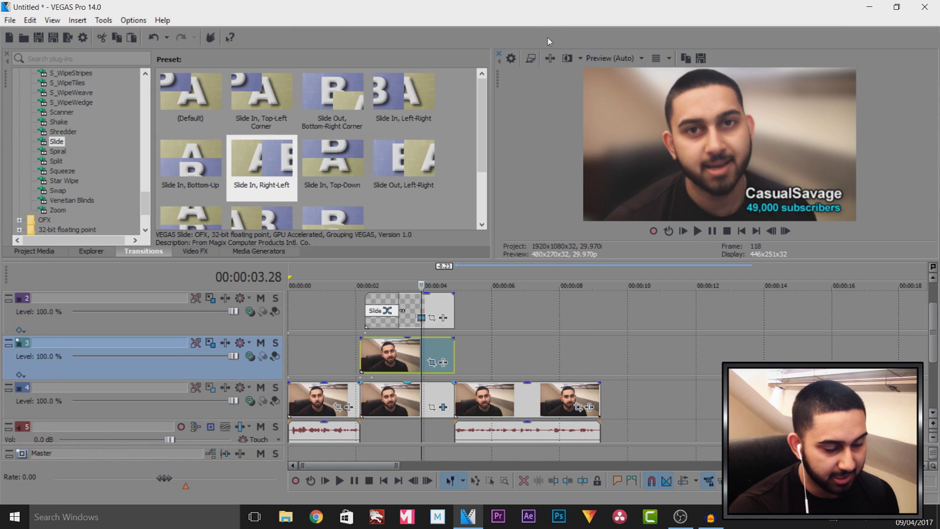
- Apply Glow's Blue Glow Everywhere preset to the background and set its colour hue to 194
{"action": "left_click", "coordinate": [196, 251]}
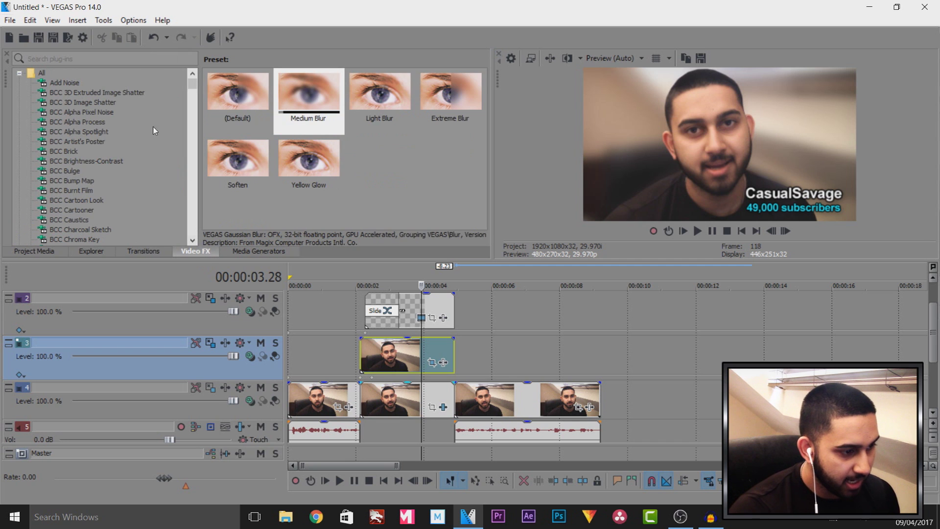
{"action": "left_click_drag", "start_coordinate": [193, 83], "coordinate": [193, 143]}
{"action": "left_click", "coordinate": [56, 102]}
{"action": "left_click_drag", "start_coordinate": [308, 161], "coordinate": [427, 406]}
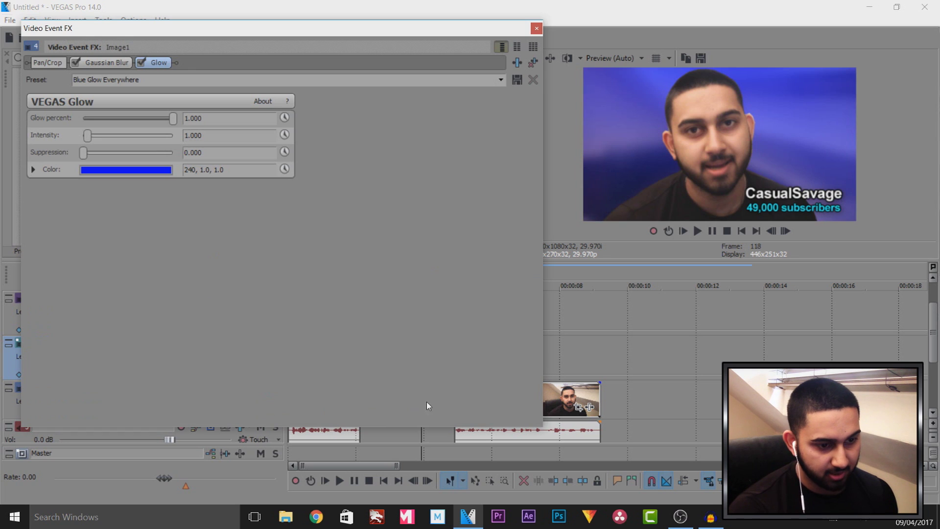
{"action": "left_click", "coordinate": [122, 169]}
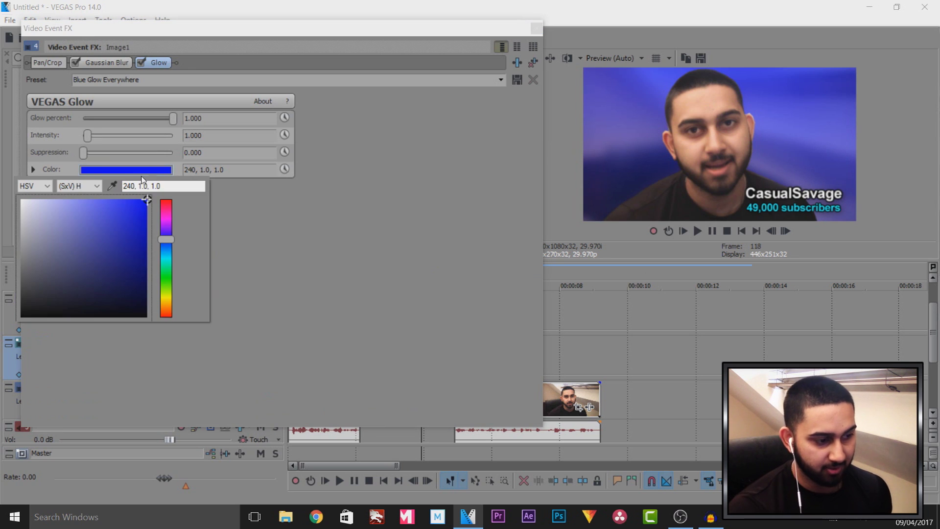
{"action": "left_click", "coordinate": [172, 222]}
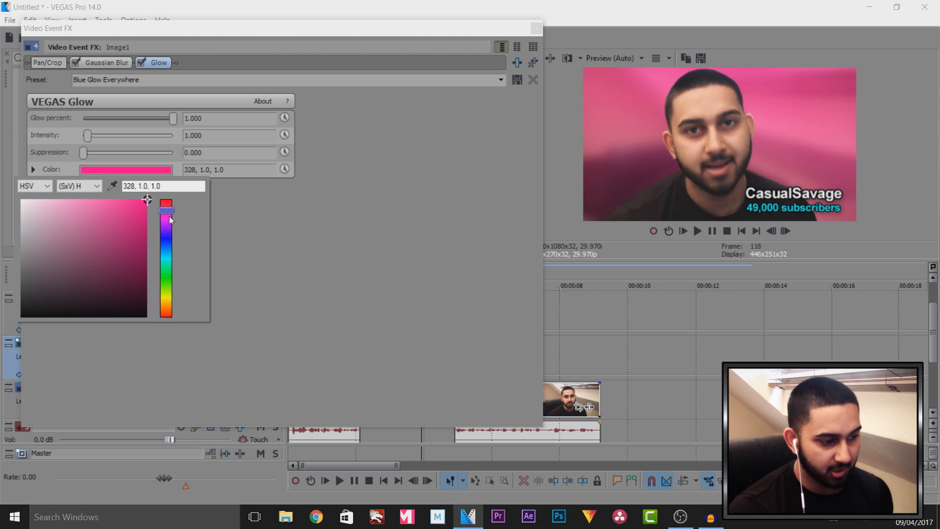
{"action": "left_click", "coordinate": [167, 265]}
{"action": "left_click", "coordinate": [169, 253]}
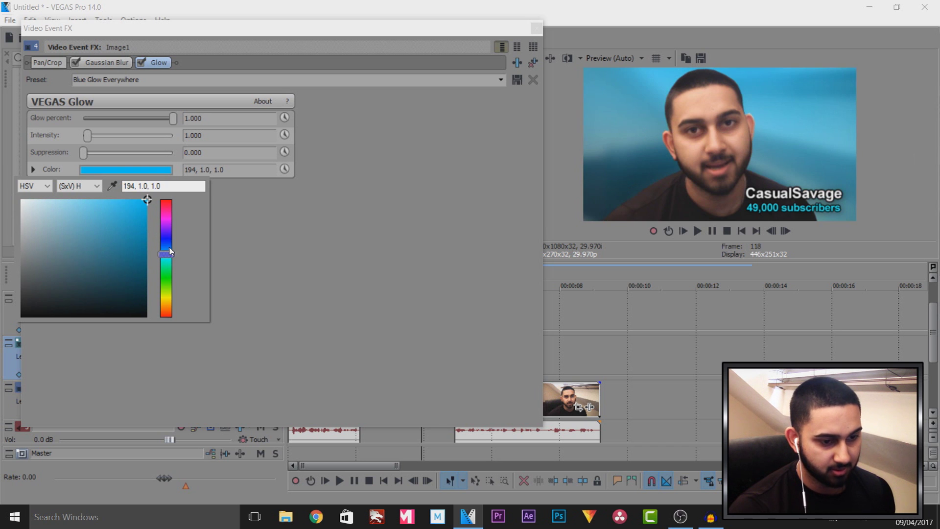
{"action": "left_click", "coordinate": [536, 28]}
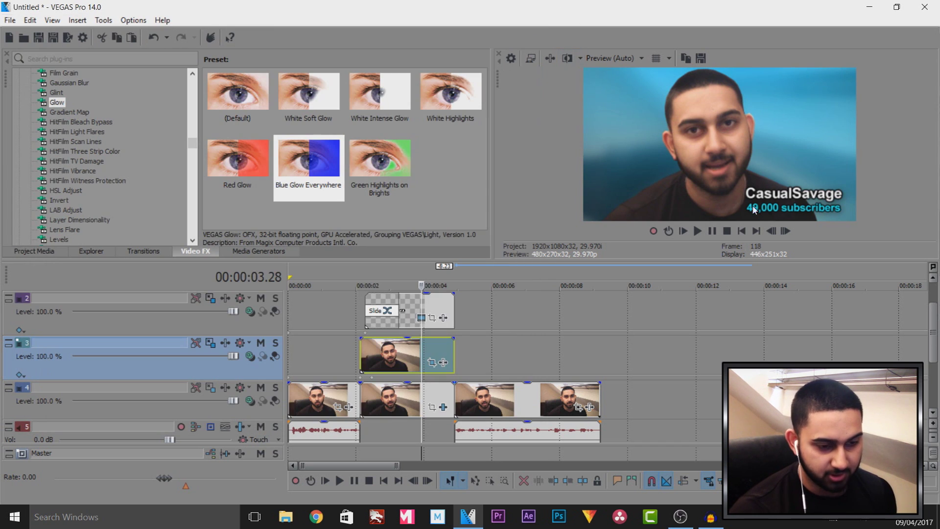
{"action": "left_click", "coordinate": [290, 368]}
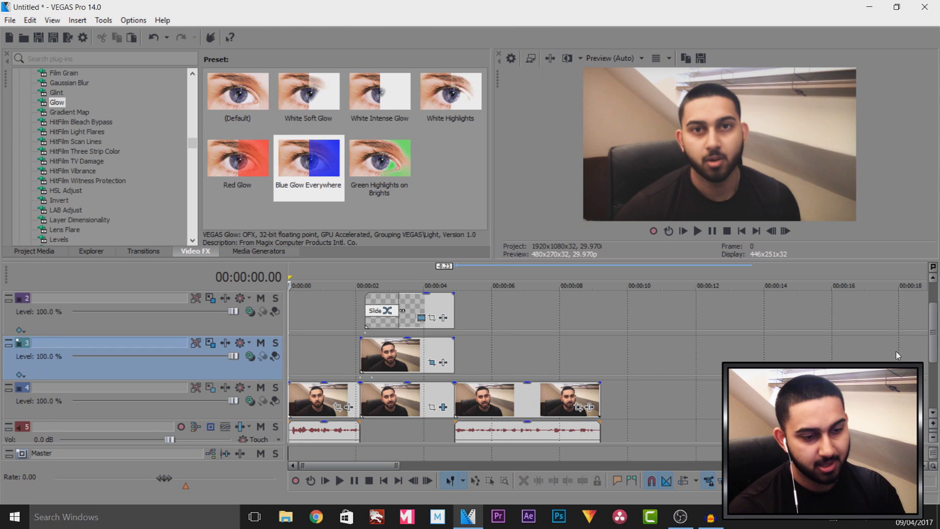
{"action": "key", "text": "space"}
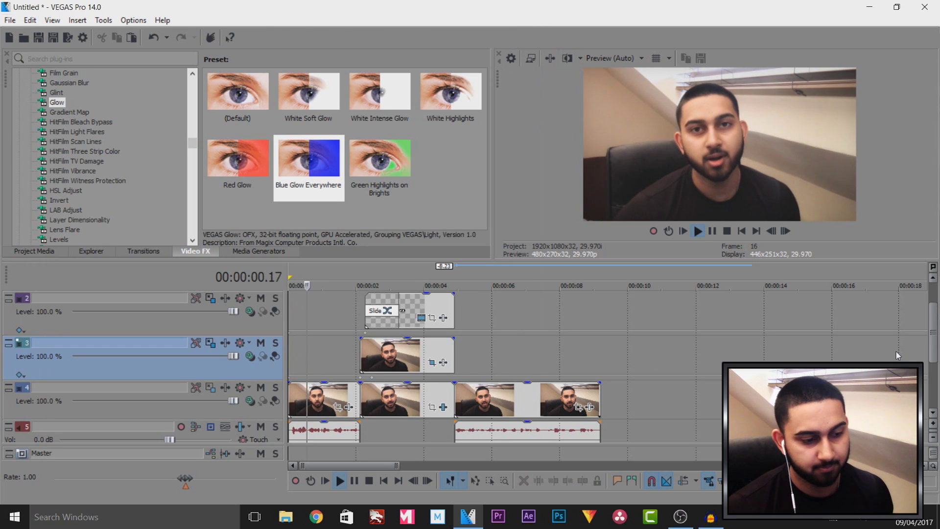